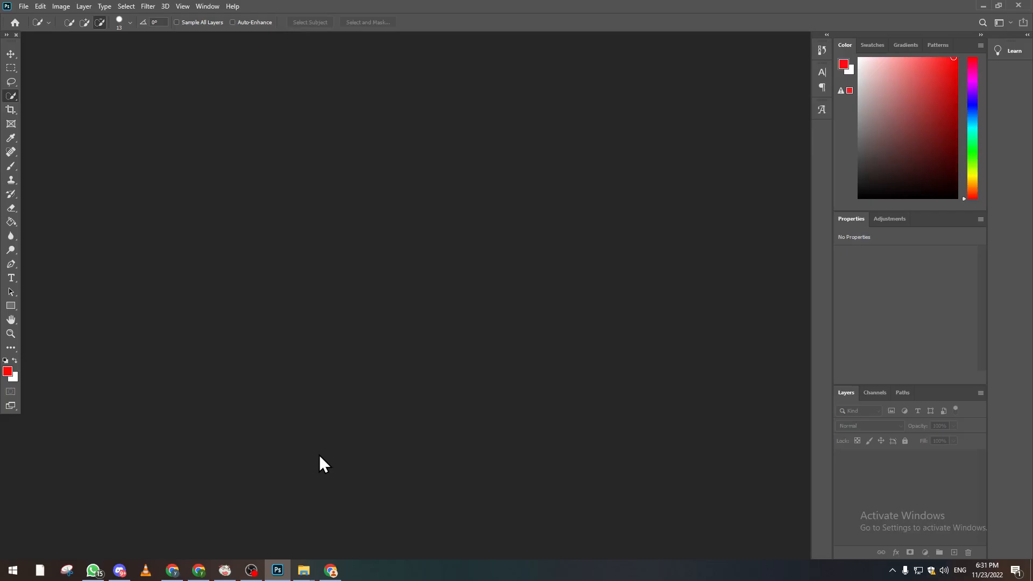
Create a new 1080 x 1080 px document at 300 ppi in RGB Color with white background contents, and activate the Move tool.
{"action": "left_click", "coordinate": [24, 6]}
{"action": "left_click", "coordinate": [37, 15]}
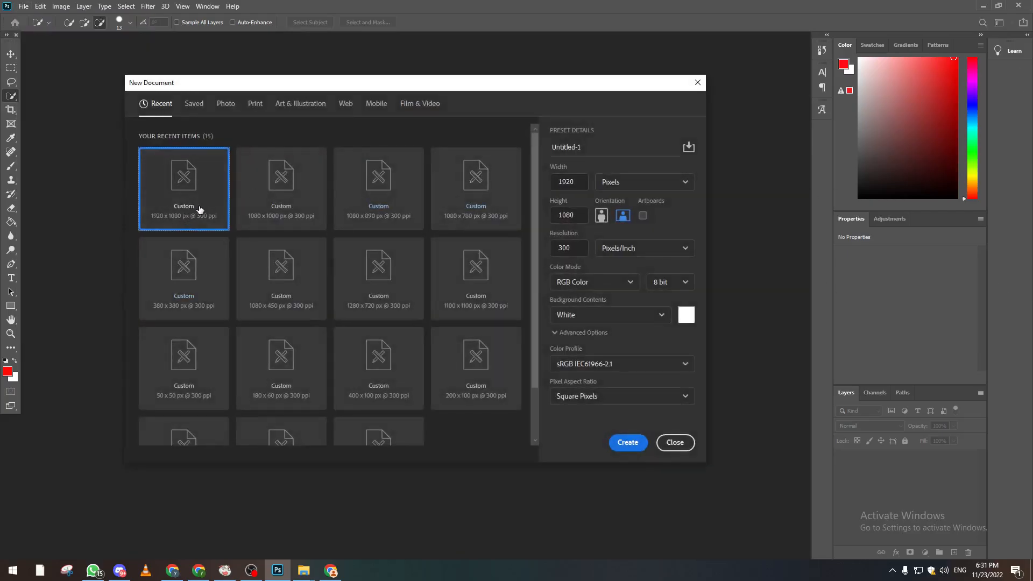
{"action": "left_click", "coordinate": [283, 203]}
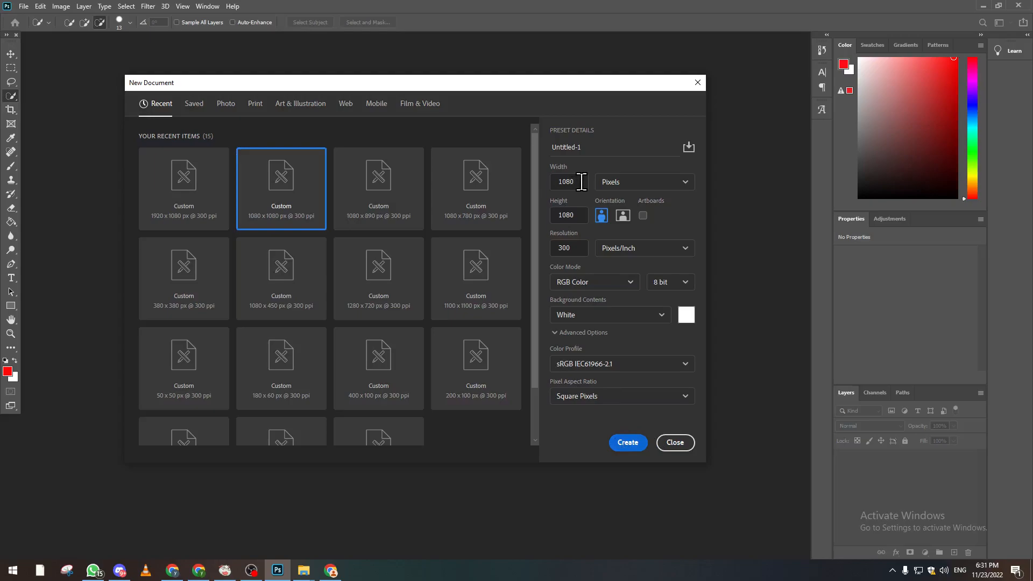
{"action": "left_click_drag", "start_coordinate": [576, 216], "coordinate": [568, 249]}
{"action": "left_click", "coordinate": [626, 443]}
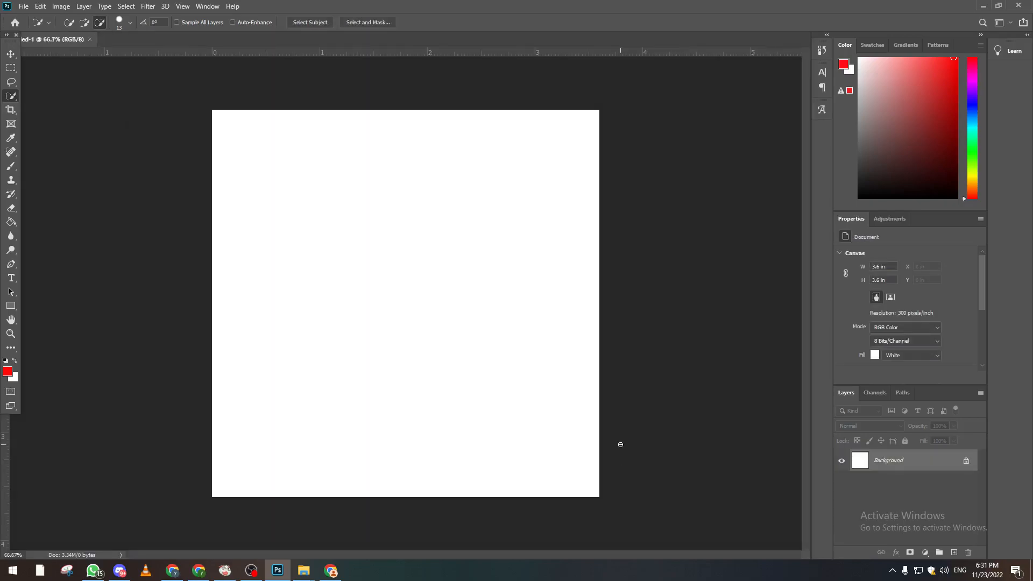
{"action": "left_click", "coordinate": [15, 53]}
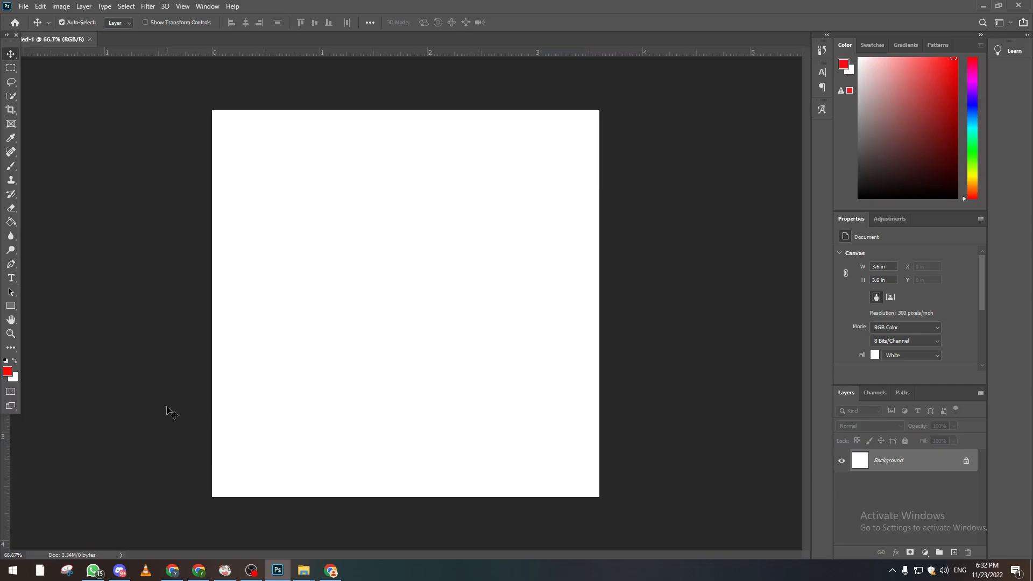
Switch to Chrome, search Google for "brand name generator" and open the Namelix website.
{"action": "left_click", "coordinate": [338, 574]}
{"action": "left_click", "coordinate": [314, 28]}
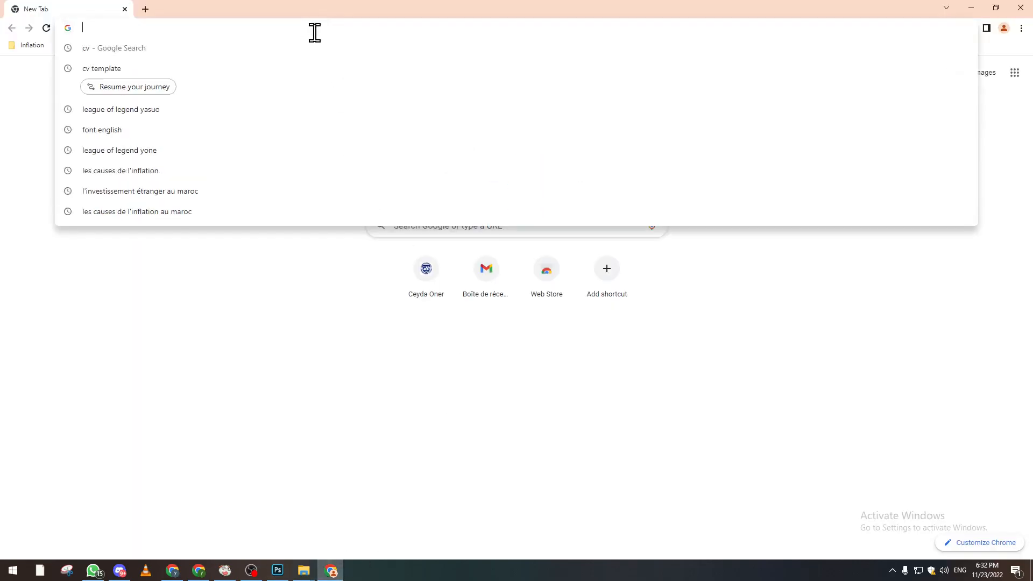
{"action": "type", "text": "brand name"}
{"action": "key", "text": "Return"}
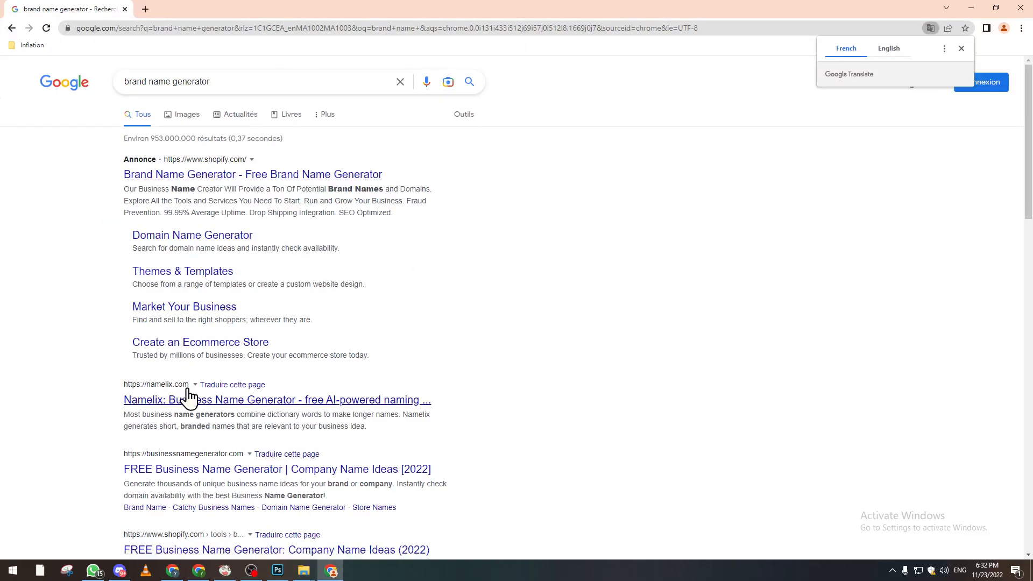
{"action": "left_click", "coordinate": [191, 399]}
Generate business names on Namelix for the keyword "gaming" with Low randomness and the Auto name style.
{"action": "left_click", "coordinate": [413, 247]}
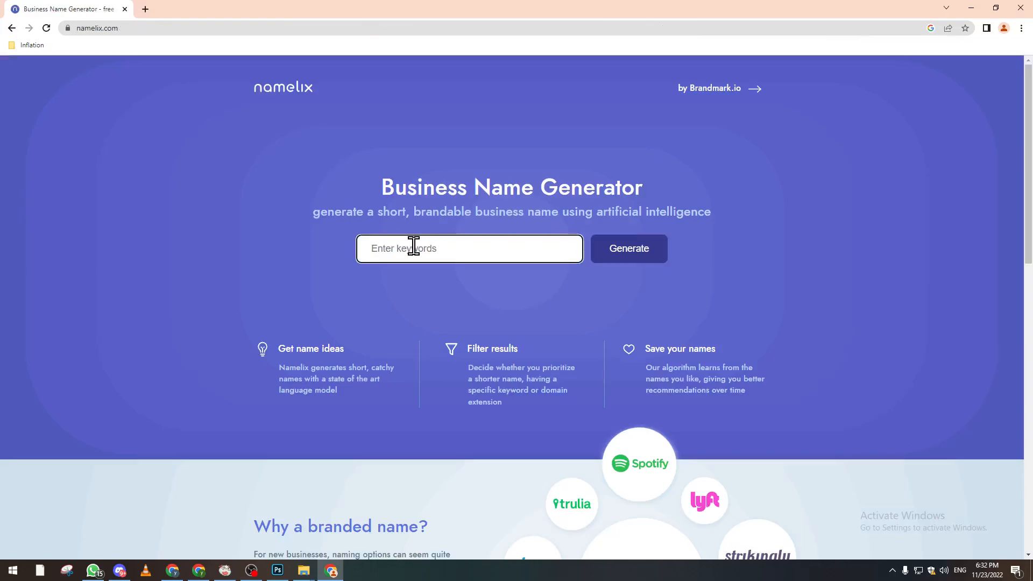
{"action": "key", "text": "Return"}
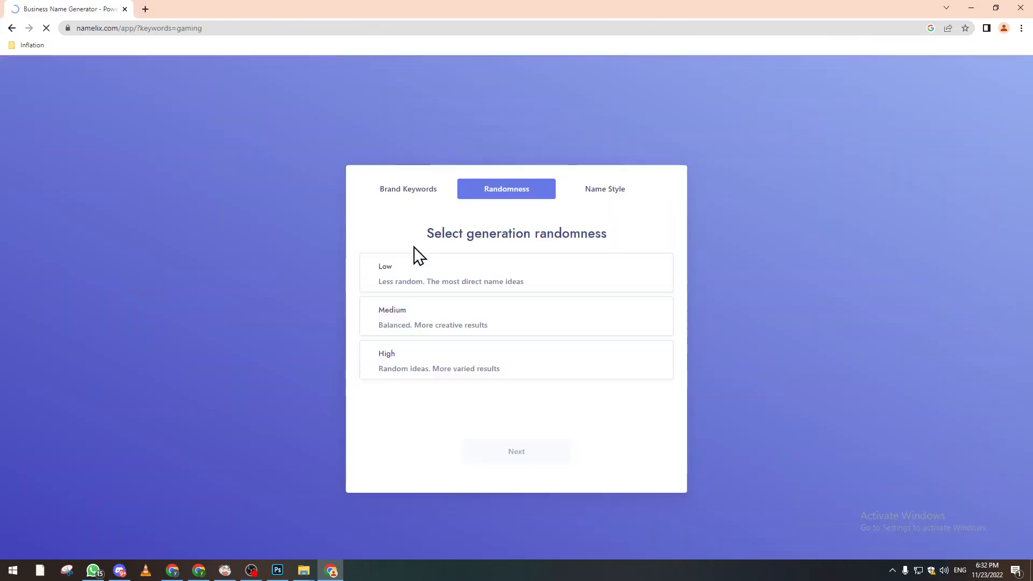
{"action": "left_click", "coordinate": [422, 271]}
{"action": "left_click", "coordinate": [522, 450]}
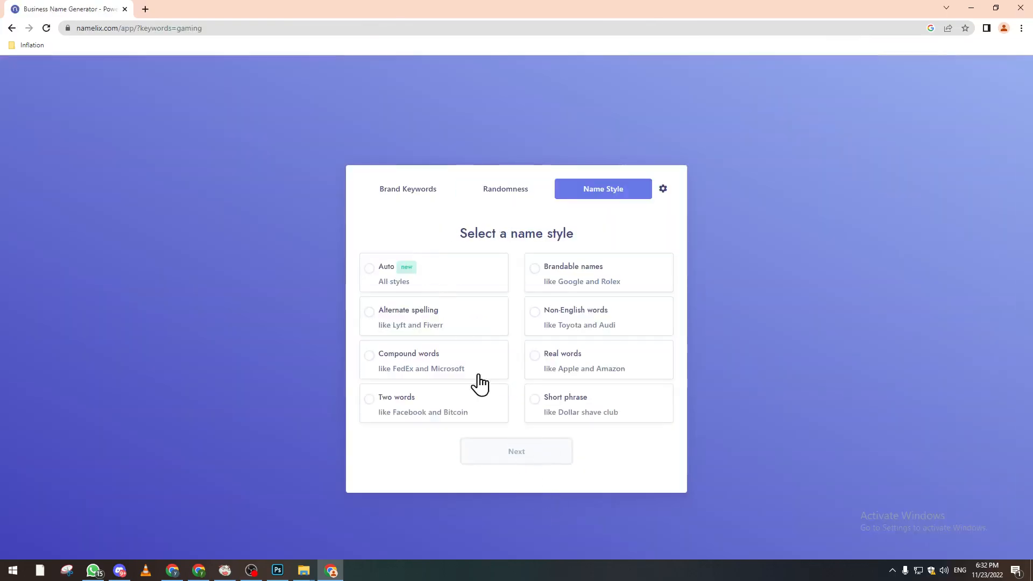
{"action": "left_click", "coordinate": [408, 267]}
{"action": "left_click", "coordinate": [509, 450]}
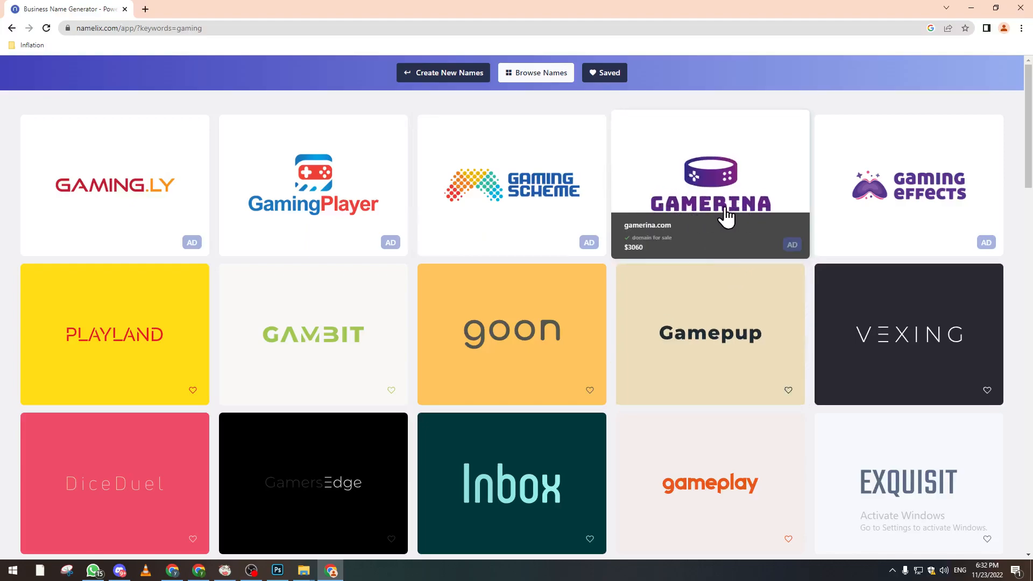
Switch to Photoshop, add the text "GAMERINA" to the canvas and move it to the centre.
{"action": "mouse_move", "coordinate": [278, 571]}
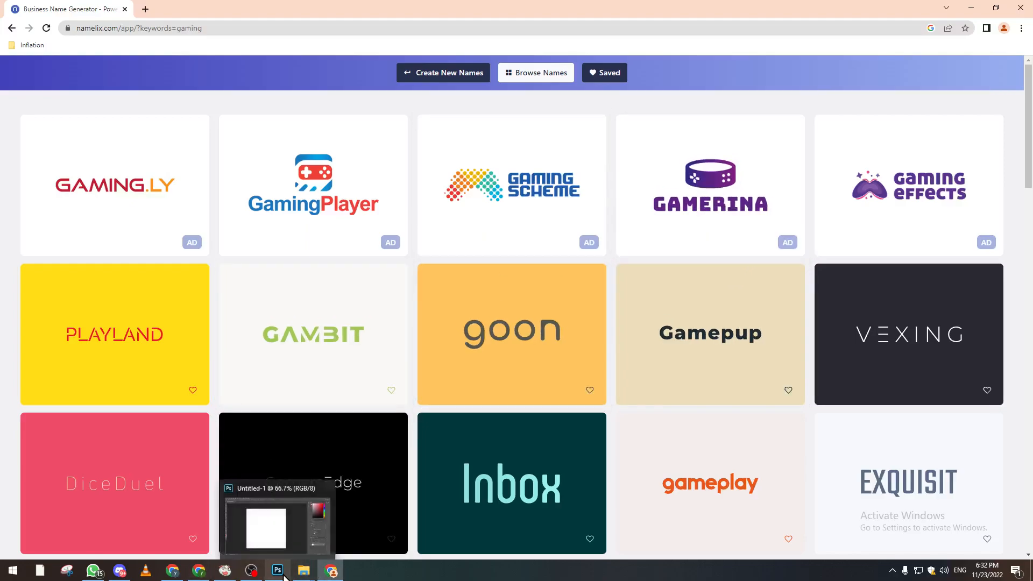
{"action": "left_click", "coordinate": [310, 512]}
{"action": "left_click", "coordinate": [12, 277]}
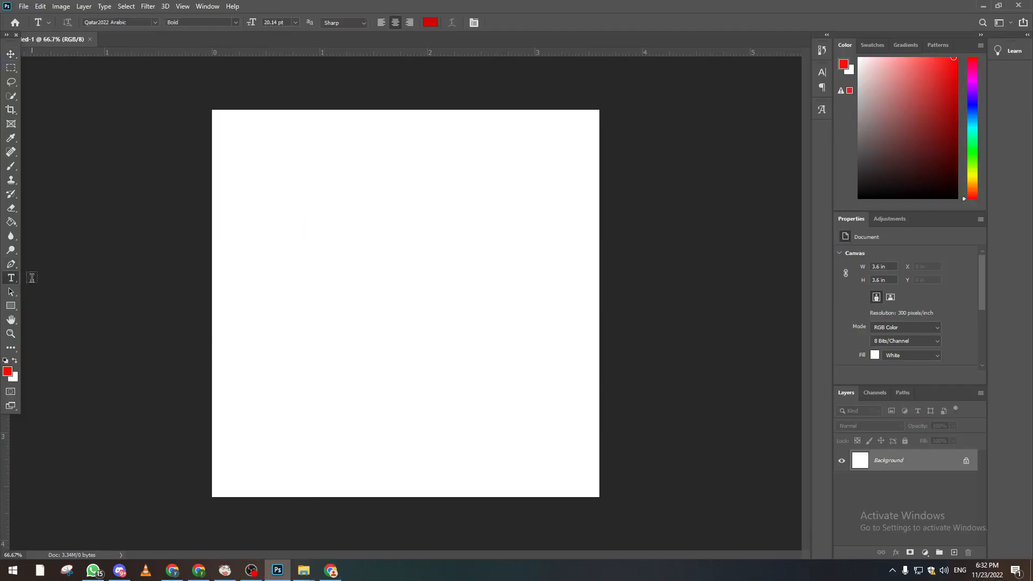
{"action": "left_click", "coordinate": [333, 311]}
{"action": "type", "text": "GAMERINA"}
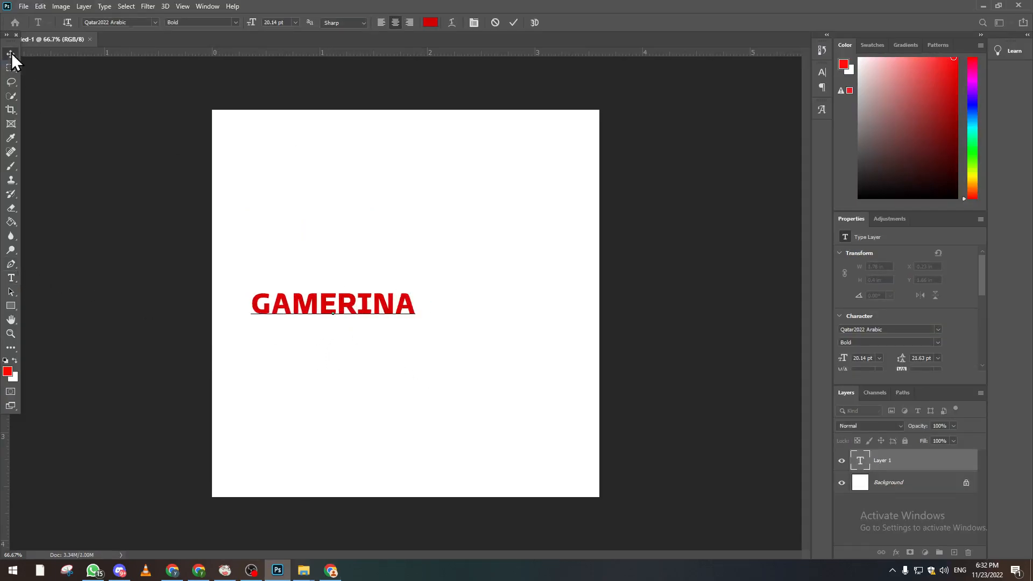
{"action": "left_click", "coordinate": [11, 54]}
{"action": "left_click_drag", "start_coordinate": [375, 305], "coordinate": [446, 304]}
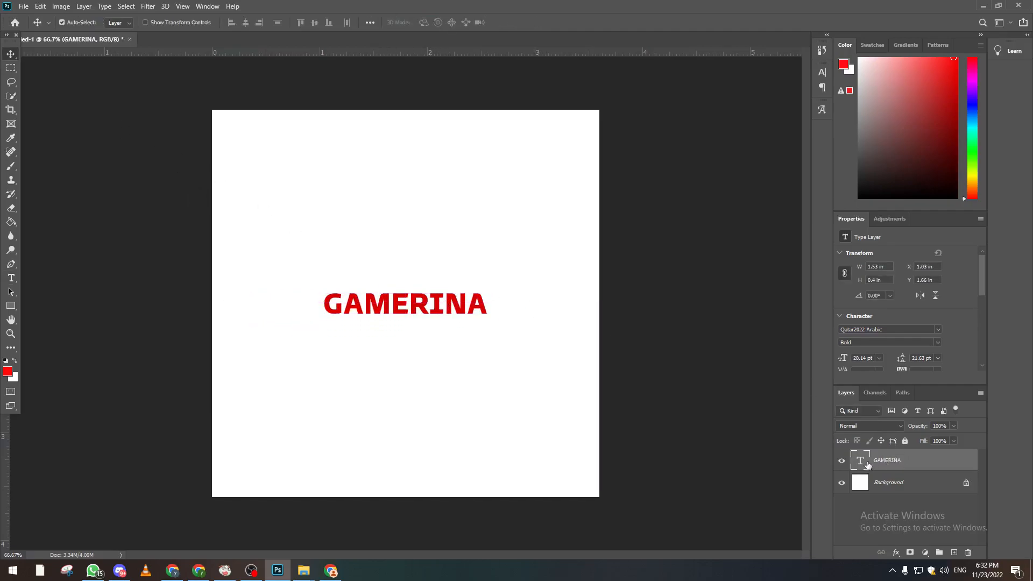
{"action": "double_click", "coordinate": [867, 465]}
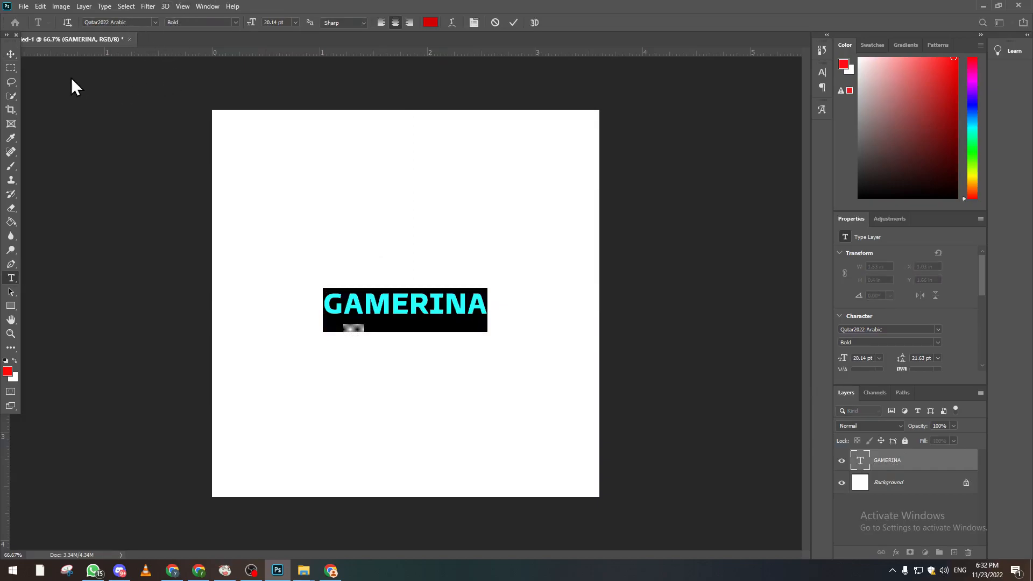
{"action": "left_click", "coordinate": [11, 54]}
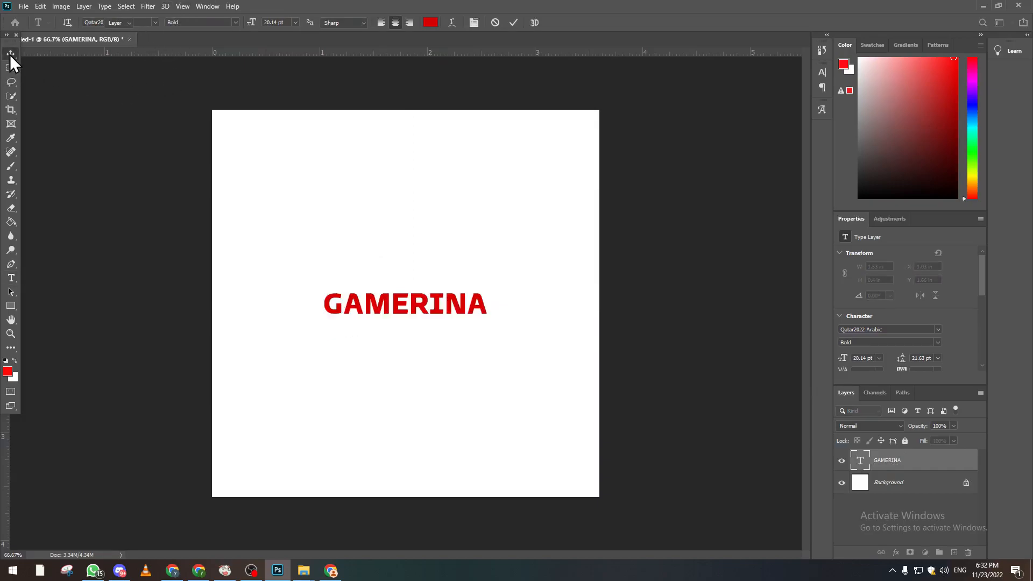
{"action": "double_click", "coordinate": [860, 462]}
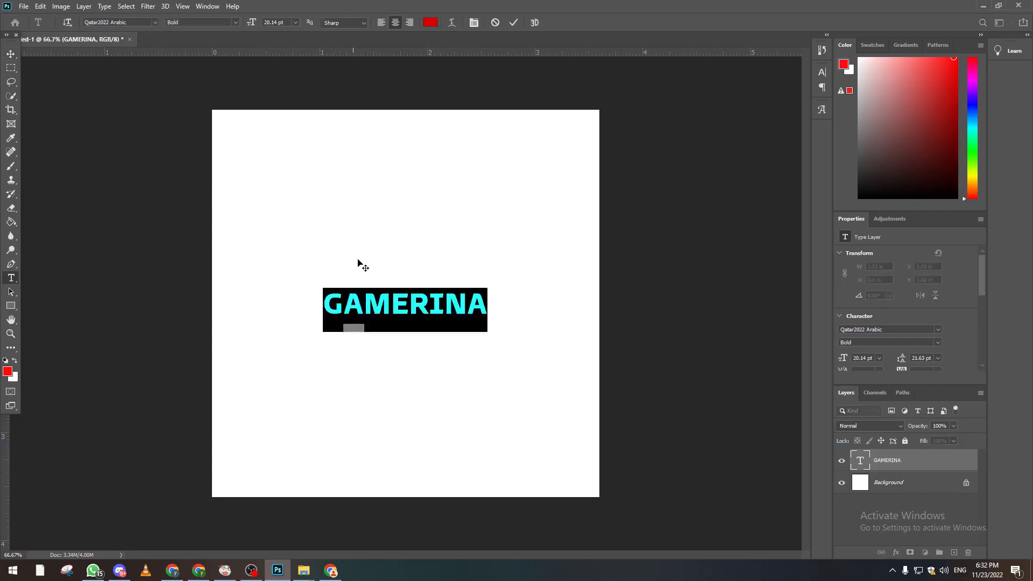
{"action": "left_click", "coordinate": [8, 57]}
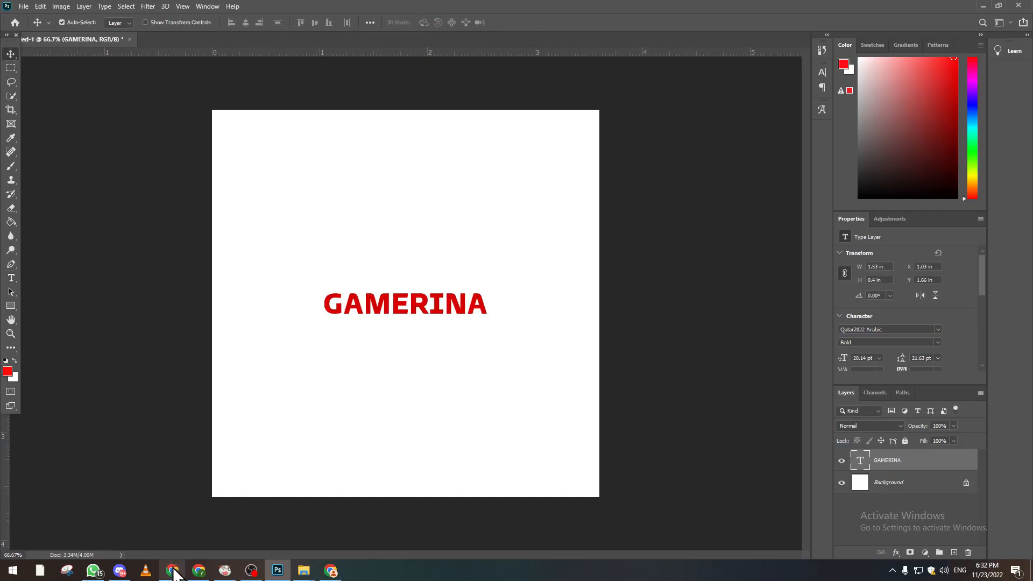
Switch to Chrome and search Google for "CONSOL PNG" in a new tab.
{"action": "left_click", "coordinate": [341, 573]}
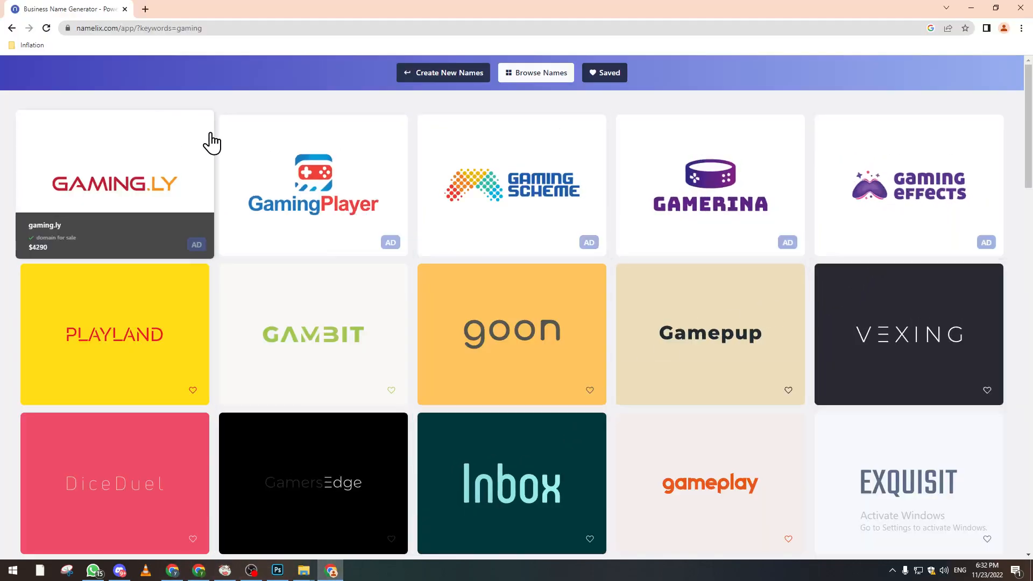
{"action": "left_click", "coordinate": [145, 9]}
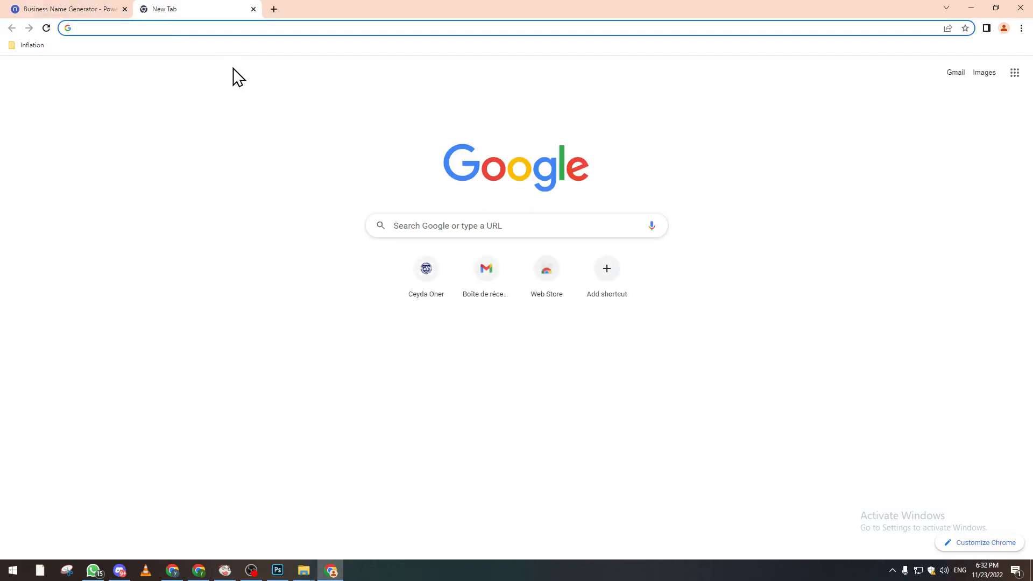
{"action": "type", "text": "CONSOL PNG"}
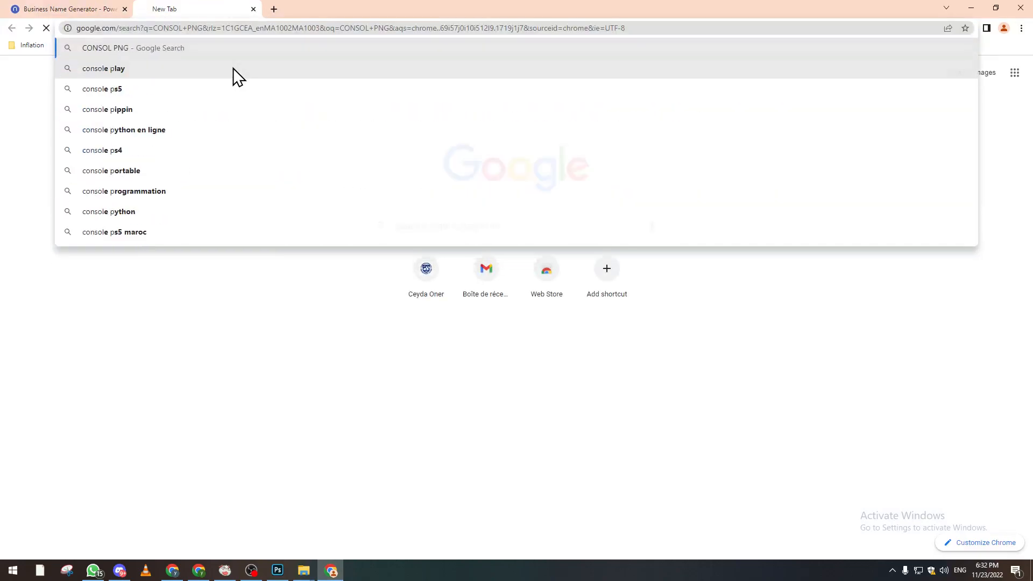
{"action": "key", "text": "Return"}
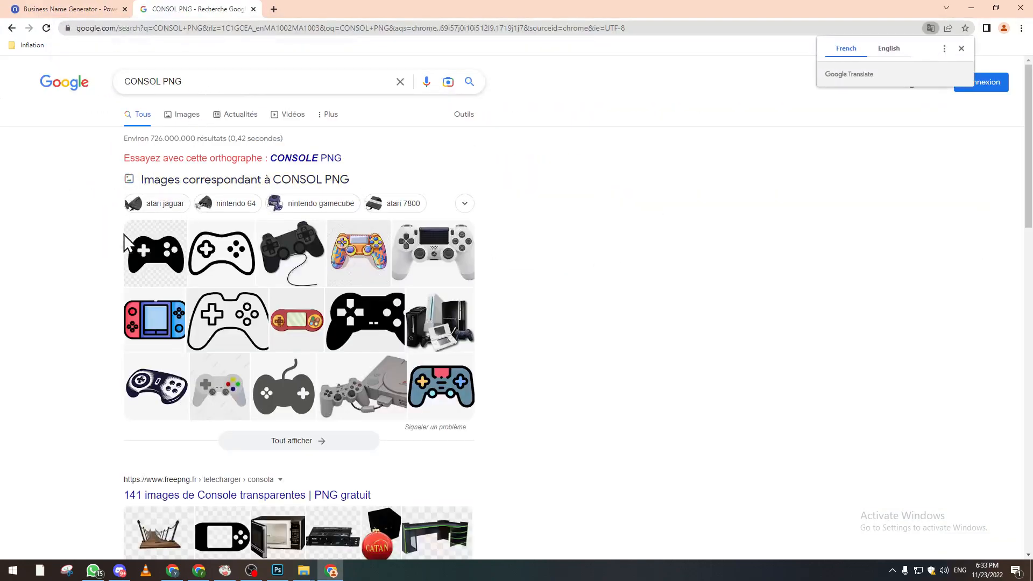
Preview the black PNGWing game controller among the image results and save the image to the computer.
{"action": "left_click", "coordinate": [141, 255]}
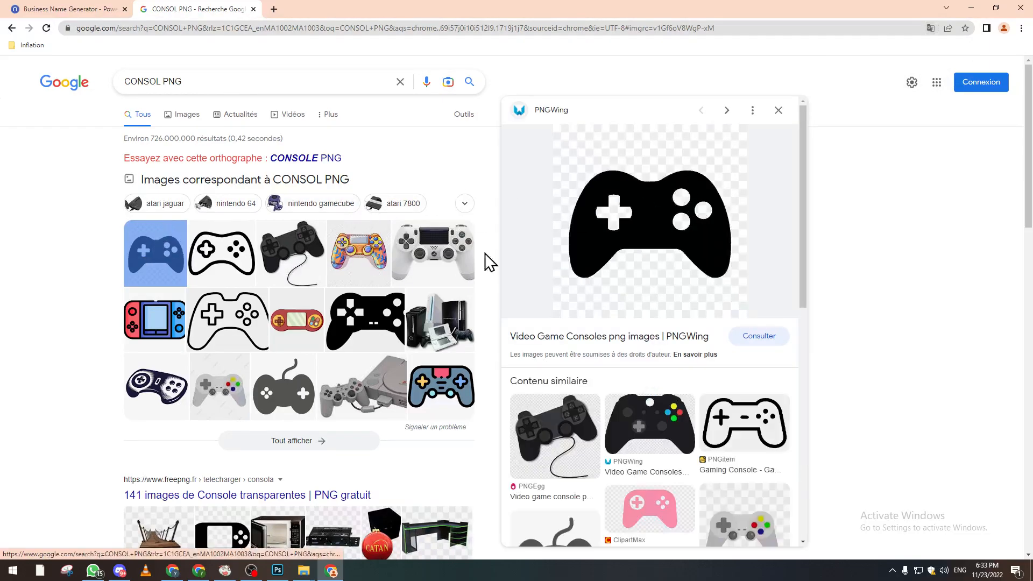
{"action": "right_click", "coordinate": [620, 214]}
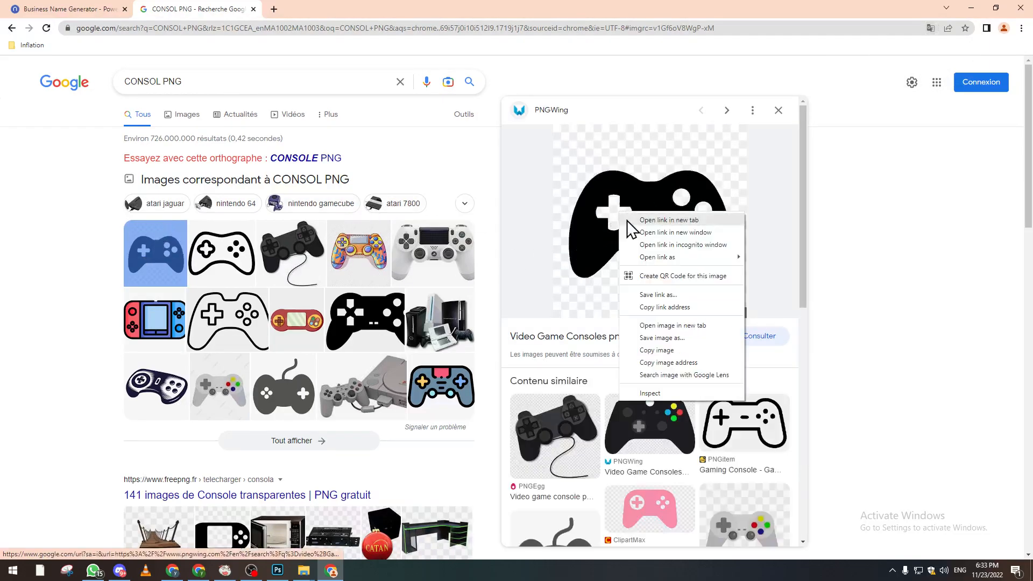
{"action": "left_click", "coordinate": [667, 338]}
{"action": "key", "text": "Return"}
Place the downloaded PNGWing controller image on the Photoshop canvas and delete it again.
{"action": "left_click_drag", "start_coordinate": [19, 544], "coordinate": [371, 219]}
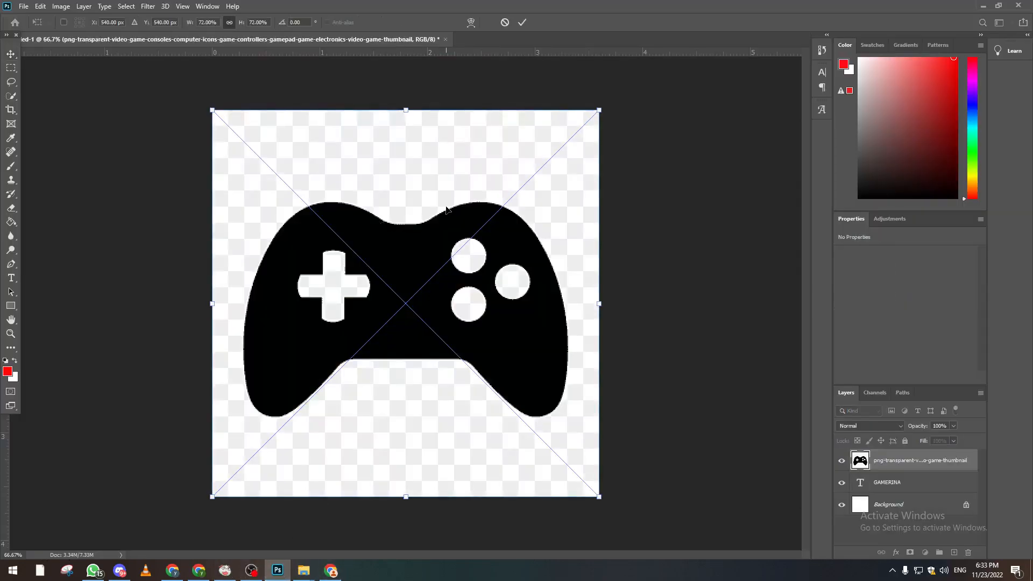
{"action": "key", "text": "Return"}
{"action": "left_click_drag", "start_coordinate": [441, 235], "coordinate": [452, 264]}
{"action": "key", "text": "Delete"}
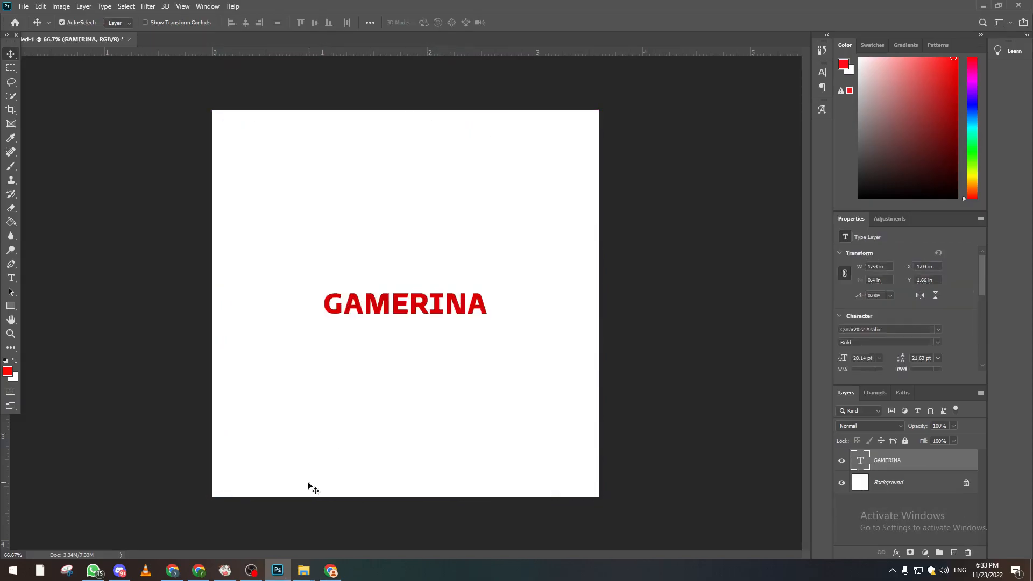
Switch back to Chrome and restrict the "CONSOL PNG" search to image results.
{"action": "left_click", "coordinate": [198, 571]}
{"action": "left_click", "coordinate": [200, 570]}
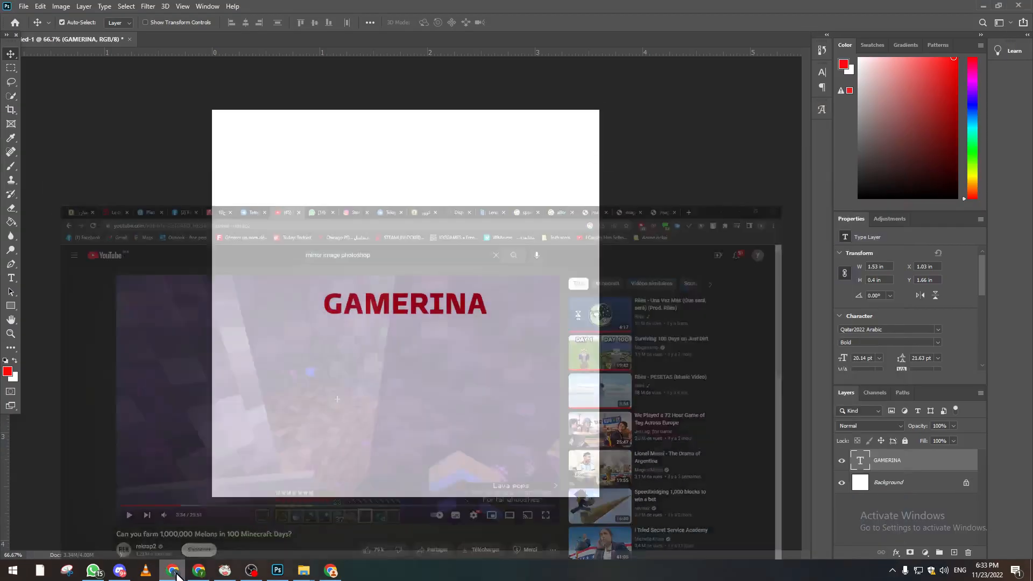
{"action": "left_click", "coordinate": [331, 571]}
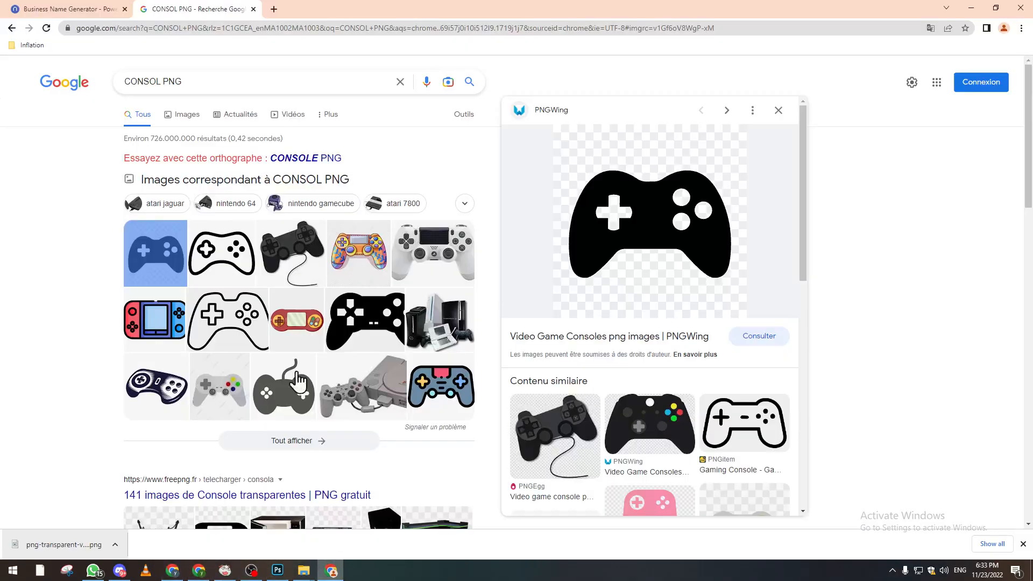
{"action": "left_click", "coordinate": [176, 118]}
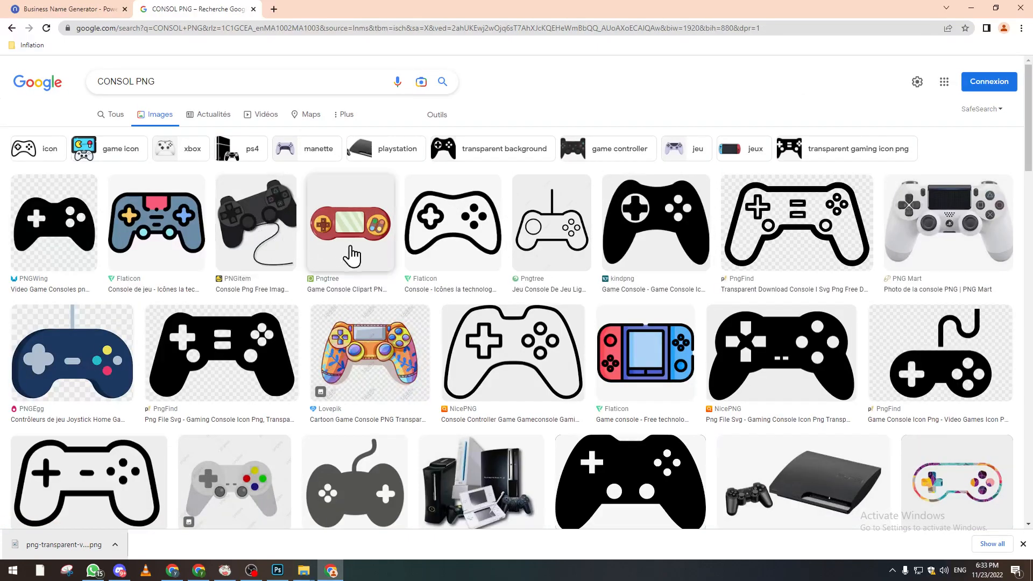
Browse the controller images, preview a few candidates, and save the black NicePNG gaming console icon.
{"action": "left_click", "coordinate": [644, 238]}
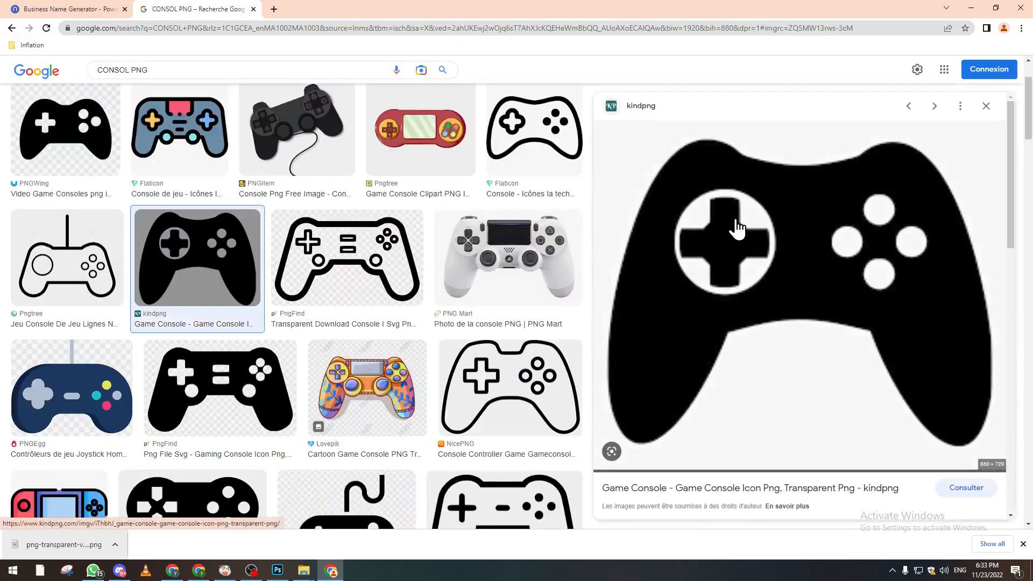
{"action": "left_click", "coordinate": [302, 152]}
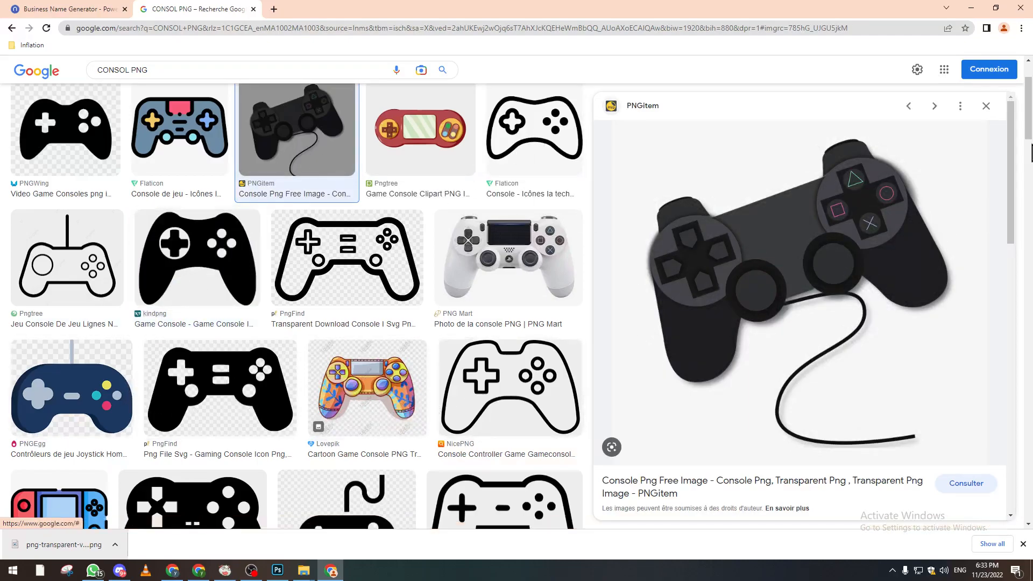
{"action": "scroll", "coordinate": [1027, 151], "scroll_direction": "down", "scroll_amount": 6}
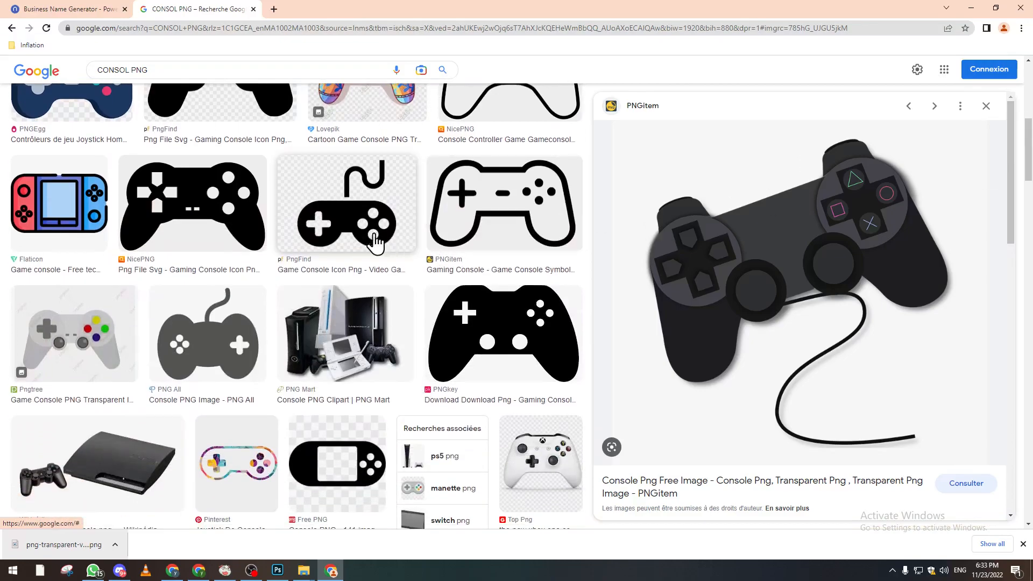
{"action": "left_click", "coordinate": [203, 230]}
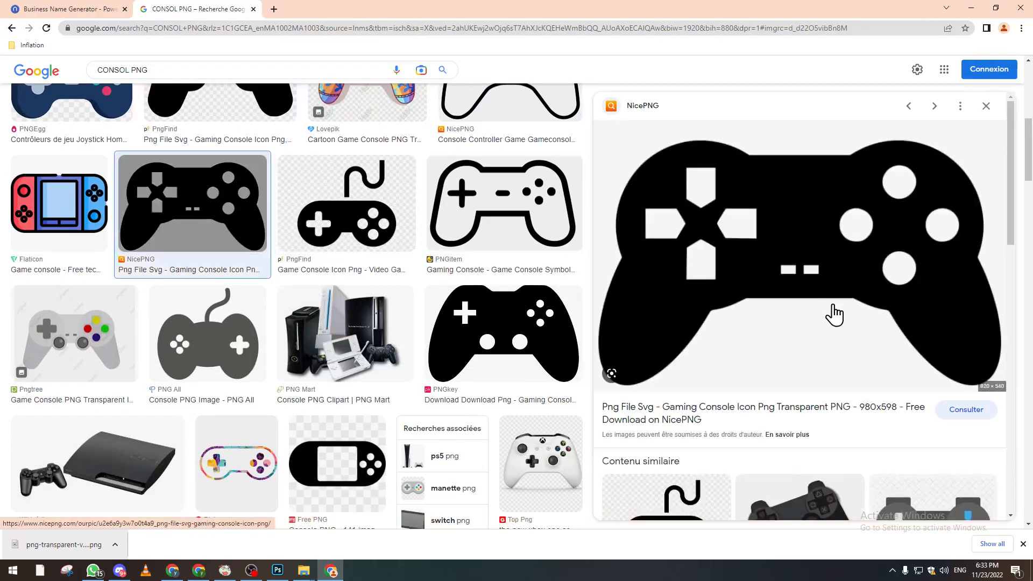
{"action": "right_click", "coordinate": [764, 276]}
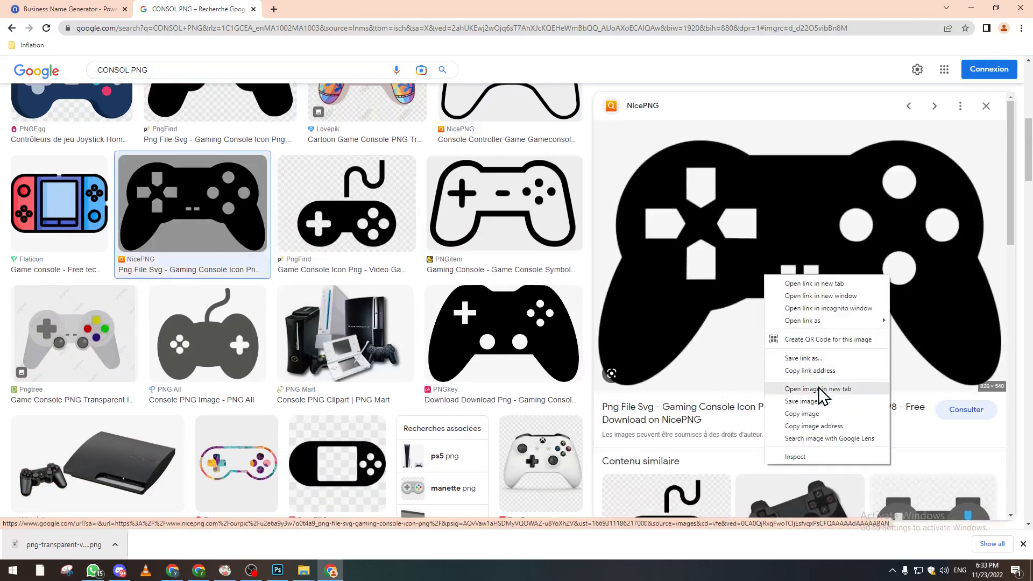
{"action": "left_click", "coordinate": [807, 402]}
{"action": "key", "text": "Return"}
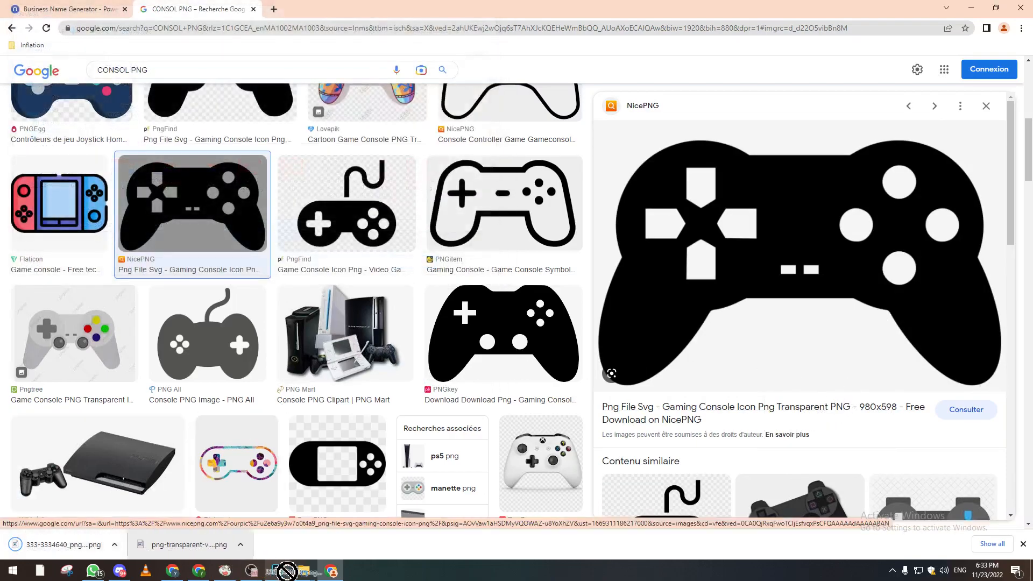
Open the downloaded NicePNG controller image as its own Photoshop document and convert its locked background into a regular layer.
{"action": "left_click", "coordinate": [280, 571]}
{"action": "left_click_drag", "start_coordinate": [288, 570], "coordinate": [401, 45]}
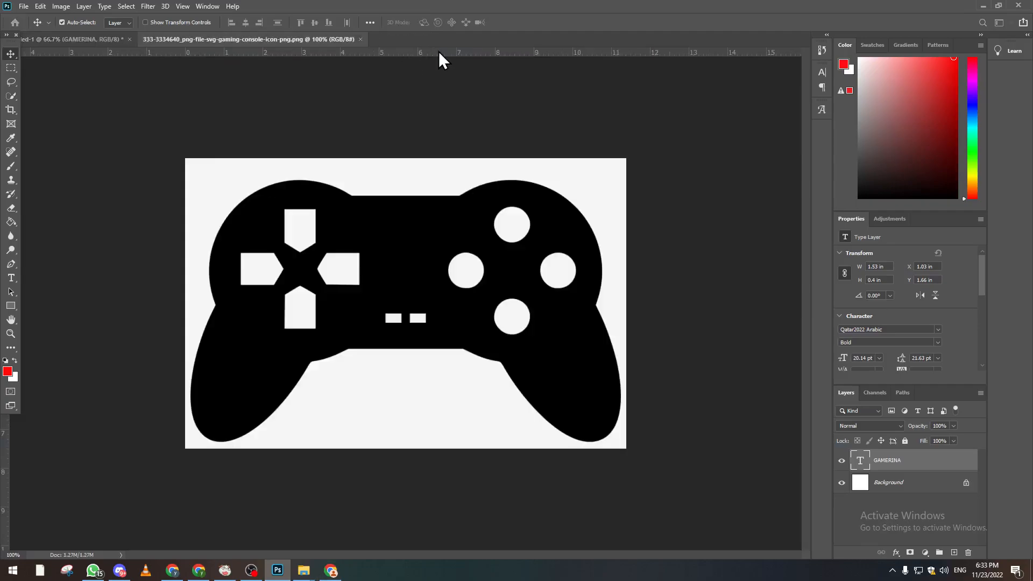
{"action": "left_click", "coordinate": [11, 210]}
{"action": "left_click", "coordinate": [54, 229]}
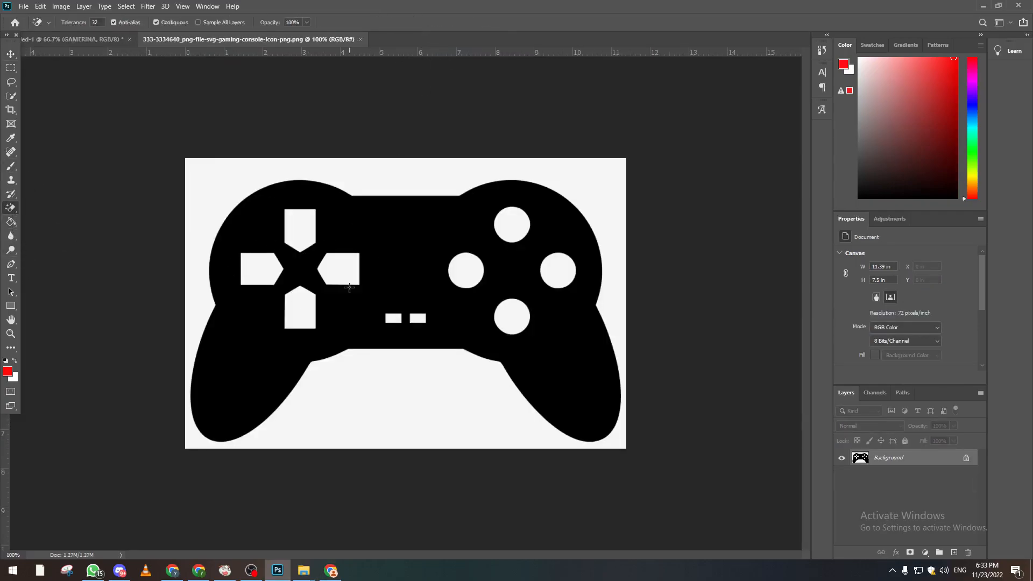
{"action": "double_click", "coordinate": [916, 466]}
{"action": "key", "text": "Return"}
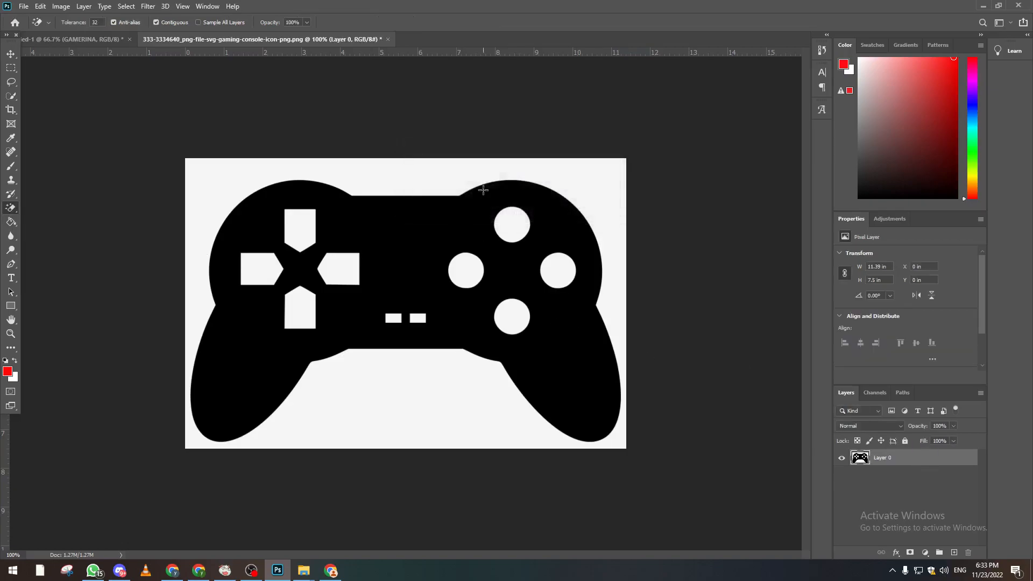
Erase the light backdrop around the controller and inside its directional pad and round buttons with the Magic Eraser.
{"action": "left_click", "coordinate": [412, 174]}
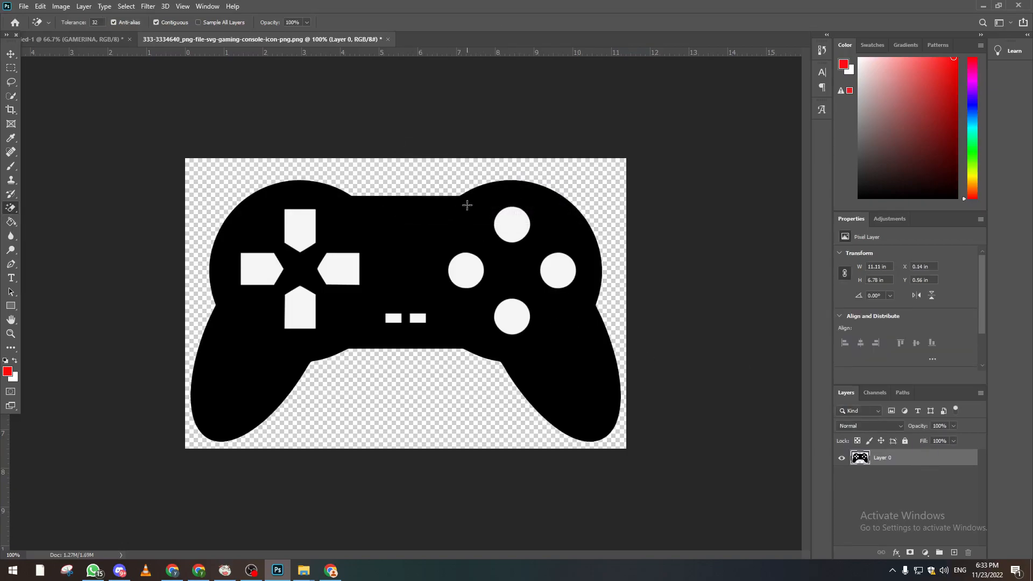
{"action": "left_click", "coordinate": [300, 226]}
{"action": "left_click", "coordinate": [339, 268]}
{"action": "left_click", "coordinate": [300, 308]}
{"action": "left_click", "coordinate": [260, 267]}
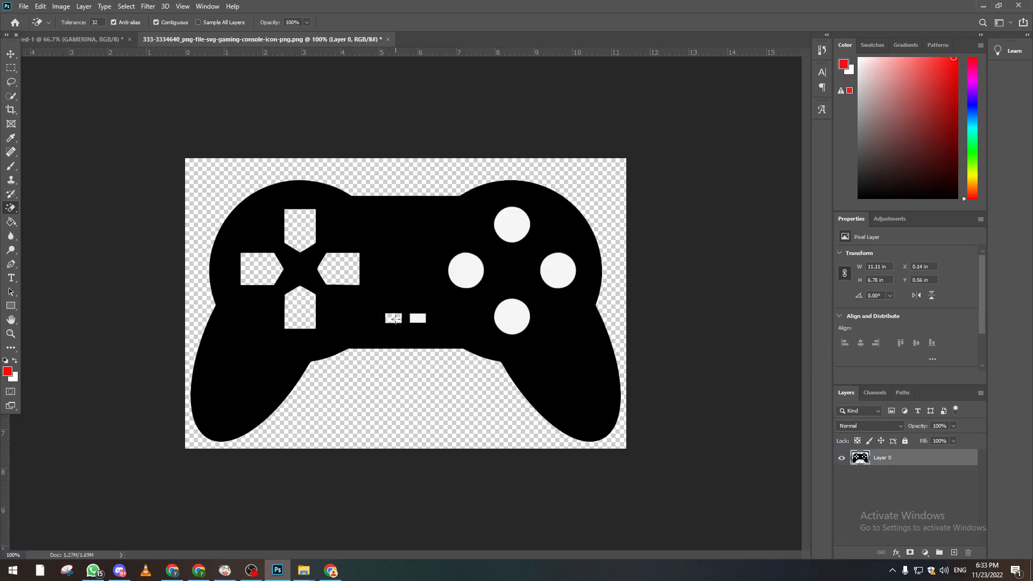
{"action": "left_click", "coordinate": [509, 318]}
{"action": "left_click", "coordinate": [468, 276]}
{"action": "left_click", "coordinate": [506, 229]}
{"action": "left_click", "coordinate": [558, 270]}
Copy the cut-out controller into the GAMERINA document and scale it down to about 1.24 in wide above the name.
{"action": "left_click", "coordinate": [11, 53]}
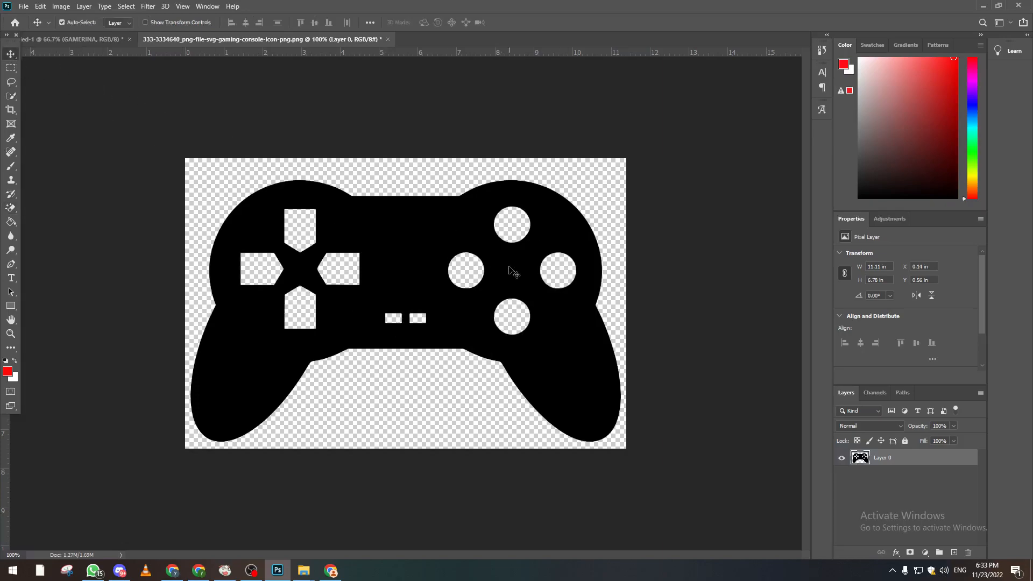
{"action": "left_click_drag", "start_coordinate": [404, 264], "coordinate": [403, 232]}
{"action": "key", "text": "ctrl+t"}
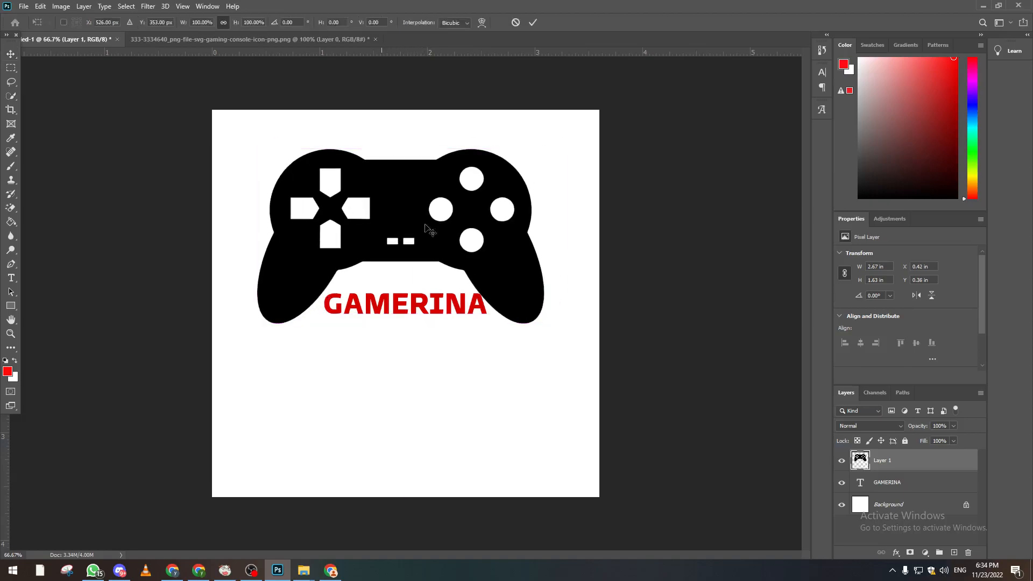
{"action": "left_click_drag", "start_coordinate": [530, 147], "coordinate": [440, 240]}
{"action": "key", "text": "Return"}
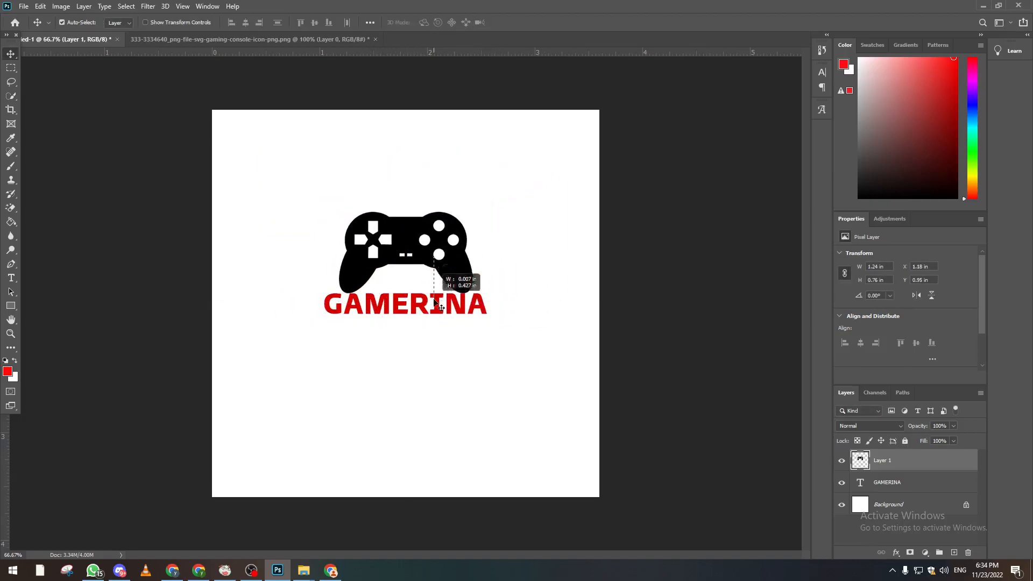
Shift the controller and name down together, then shrink the controller and fit the GAMERINA text snugly beneath it.
{"action": "left_click", "coordinate": [435, 293], "text": "shift"}
{"action": "mouse_move", "coordinate": [431, 290]}
{"action": "left_mouse_down"}
{"action": "mouse_move", "coordinate": [434, 334]}
{"action": "mouse_move", "coordinate": [433, 300]}
{"action": "left_mouse_up"}
{"action": "left_click", "coordinate": [916, 463]}
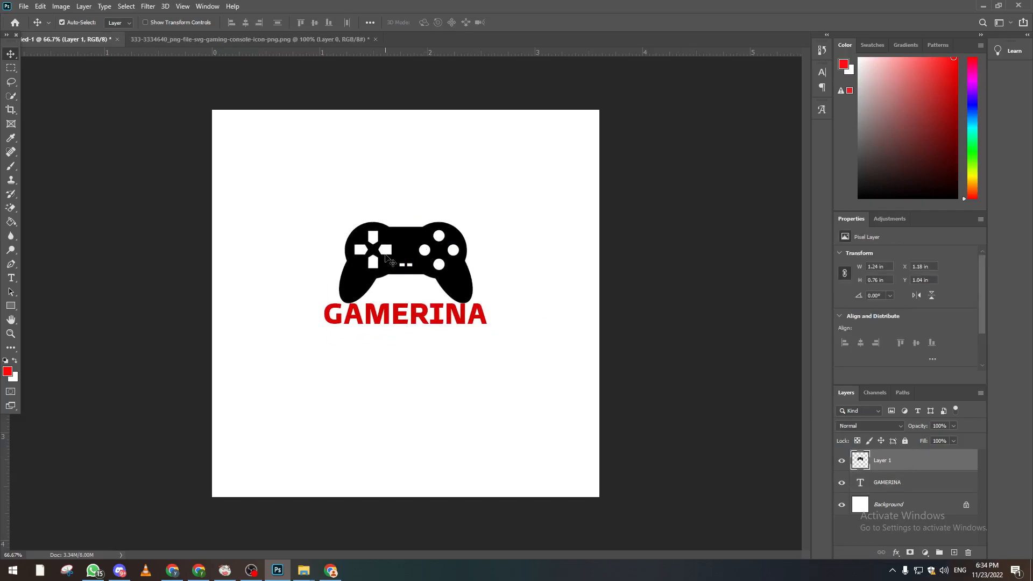
{"action": "key", "text": "ctrl+t"}
{"action": "left_click_drag", "start_coordinate": [466, 203], "coordinate": [416, 279]}
{"action": "key", "text": "Return"}
{"action": "left_click_drag", "start_coordinate": [410, 317], "coordinate": [412, 310]}
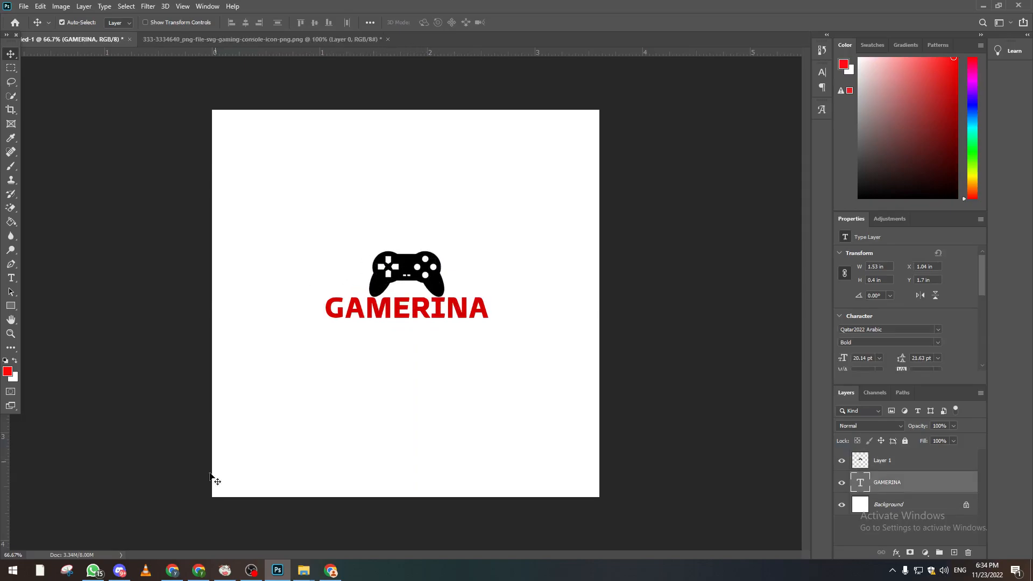
Switch to Chrome and search for "COLORS PALETTE" in a new tab.
{"action": "left_click", "coordinate": [331, 571]}
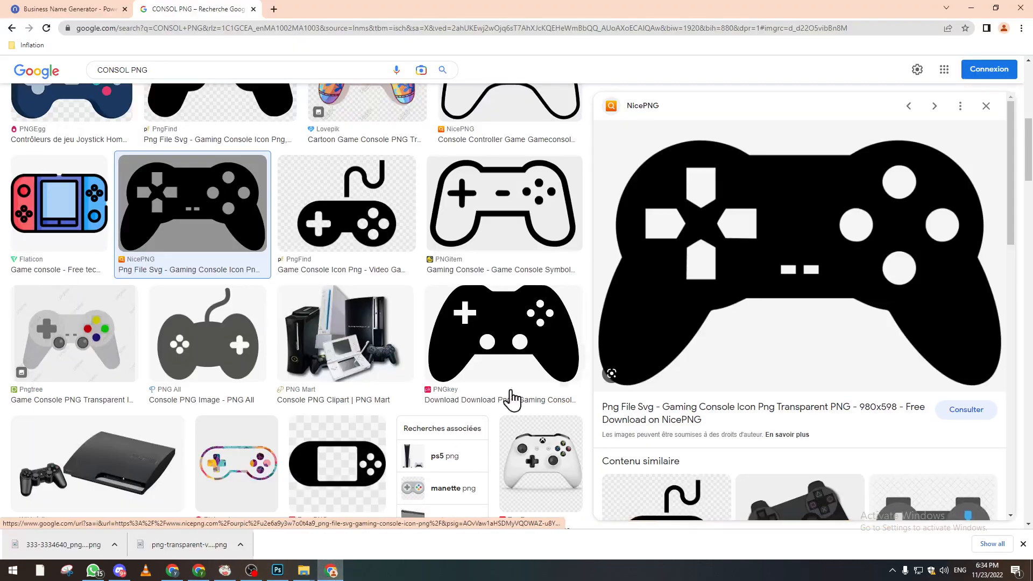
{"action": "left_click", "coordinate": [272, 9]}
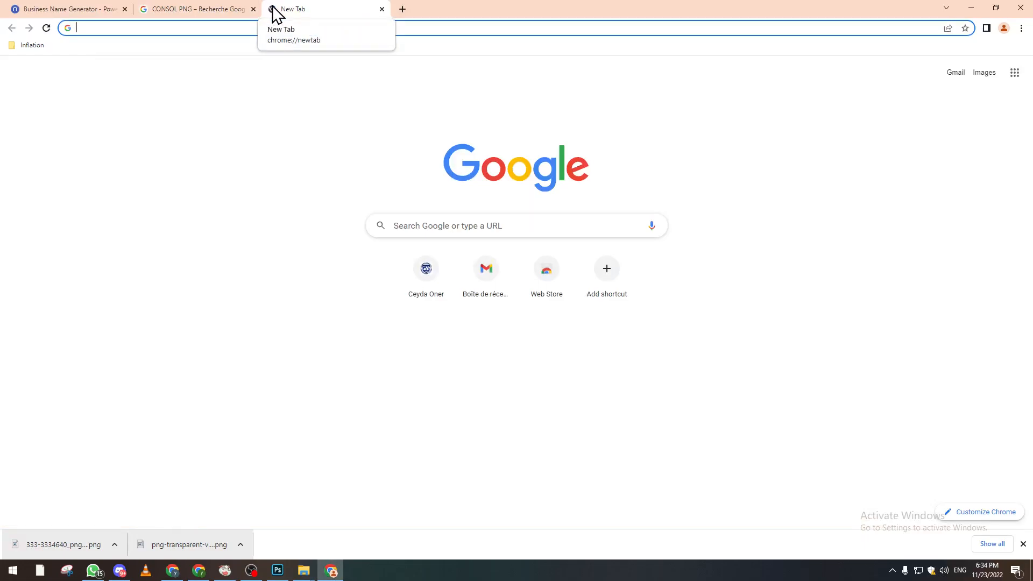
{"action": "type", "text": "COLORS PLA"}
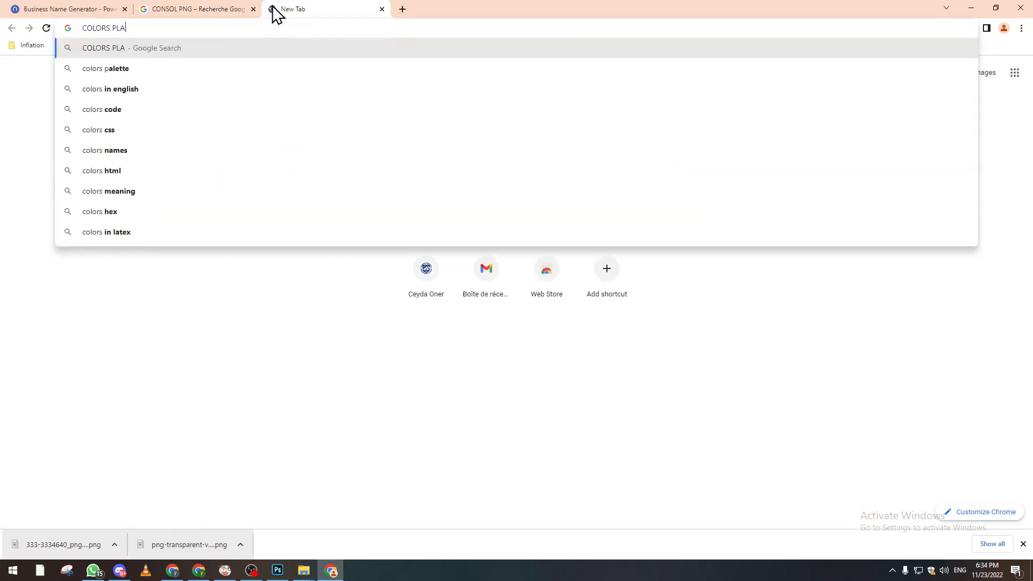
{"action": "key", "text": "BackSpace"}
{"action": "key", "text": "BackSpace"}
{"action": "key", "text": "BackSpace"}
{"action": "type", "text": "PALETTE"}
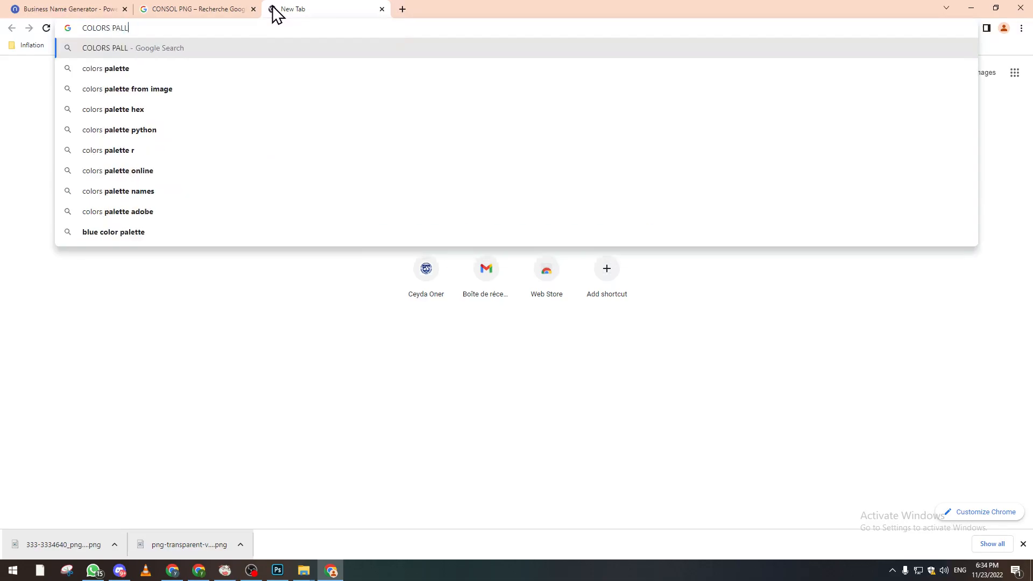
{"action": "key", "text": "Return"}
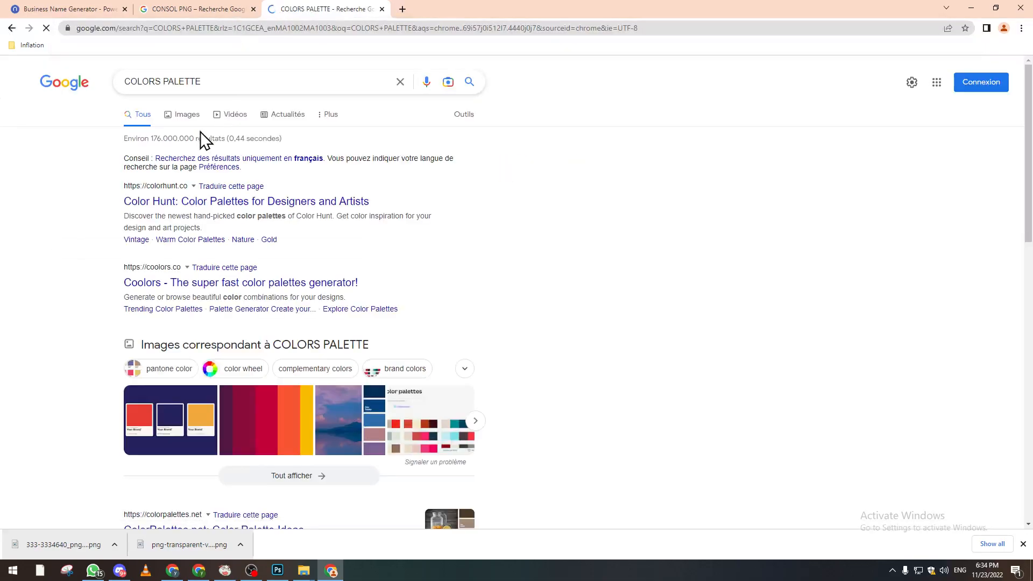
Open the Color Hunt site and copy the dark navy 282A3A color code from the black-and-gold palette.
{"action": "left_click", "coordinate": [181, 119]}
{"action": "left_click", "coordinate": [101, 120]}
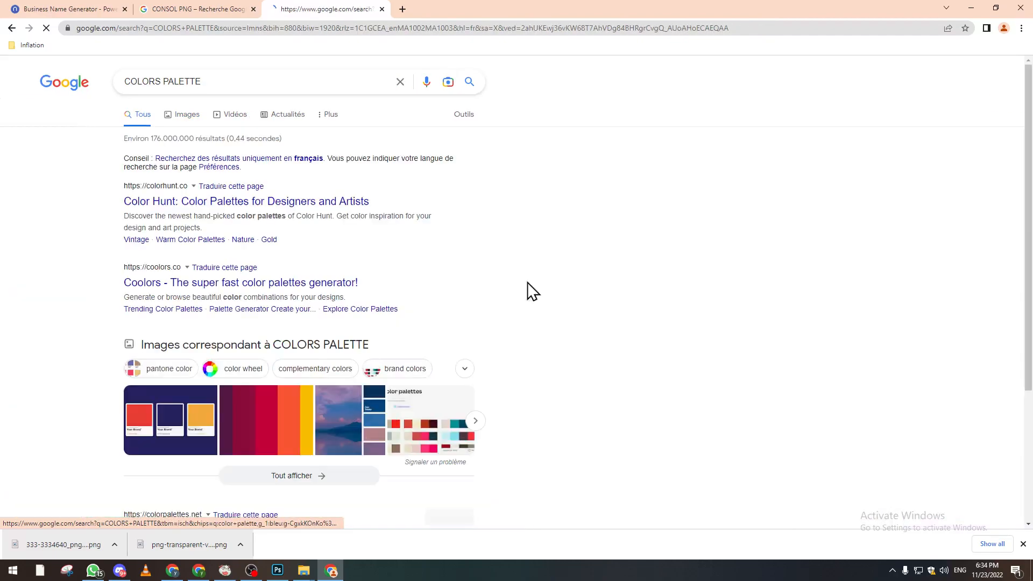
{"action": "left_click", "coordinate": [185, 211]}
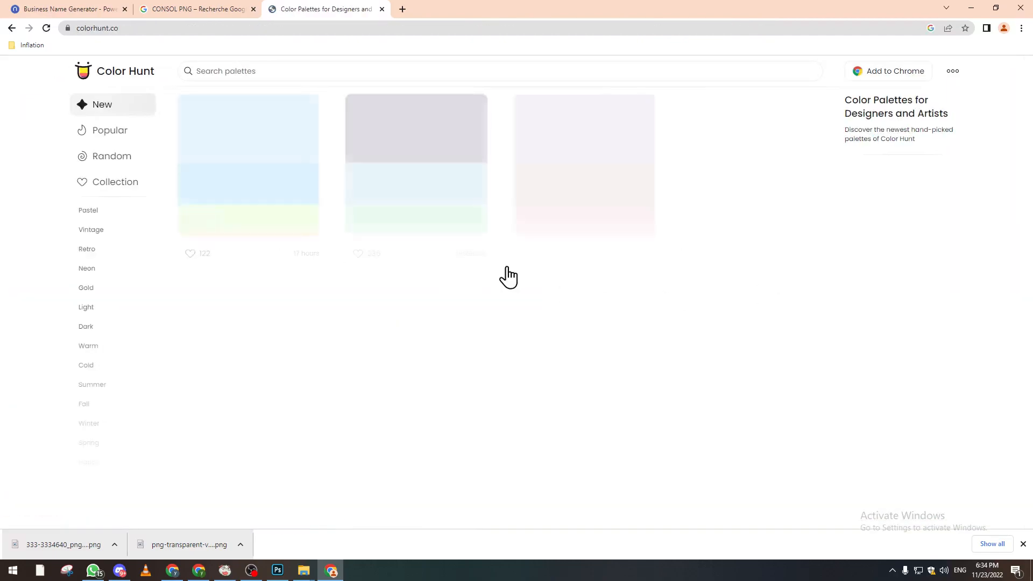
{"action": "scroll", "coordinate": [999, 149], "scroll_direction": "down", "scroll_amount": 5}
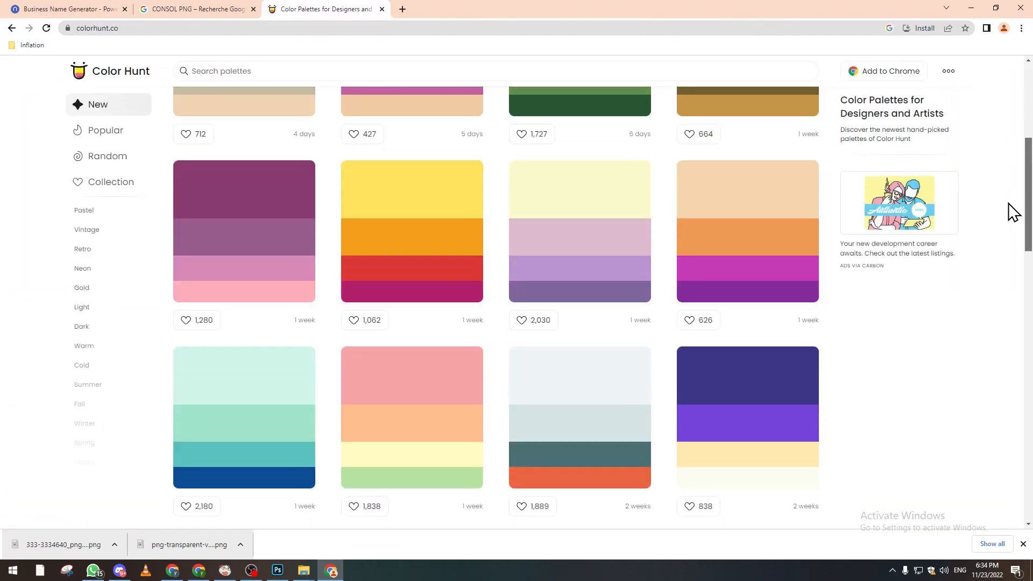
{"action": "scroll", "coordinate": [1013, 212], "scroll_direction": "up", "scroll_amount": 3}
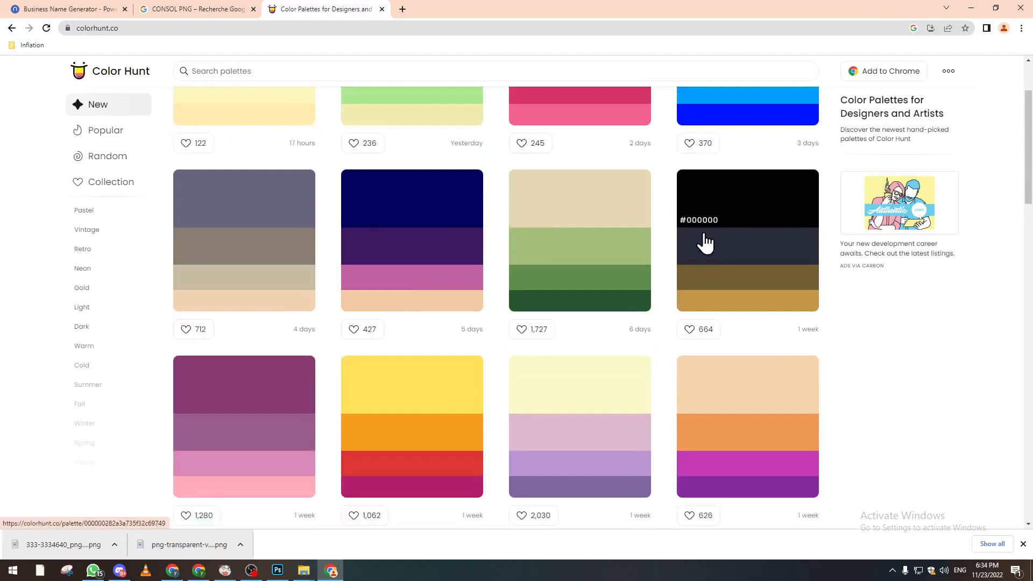
{"action": "left_click", "coordinate": [705, 257]}
Return to Photoshop and apply a Color Overlay of 282A3A to the GAMERINA text layer.
{"action": "left_click", "coordinate": [278, 571]}
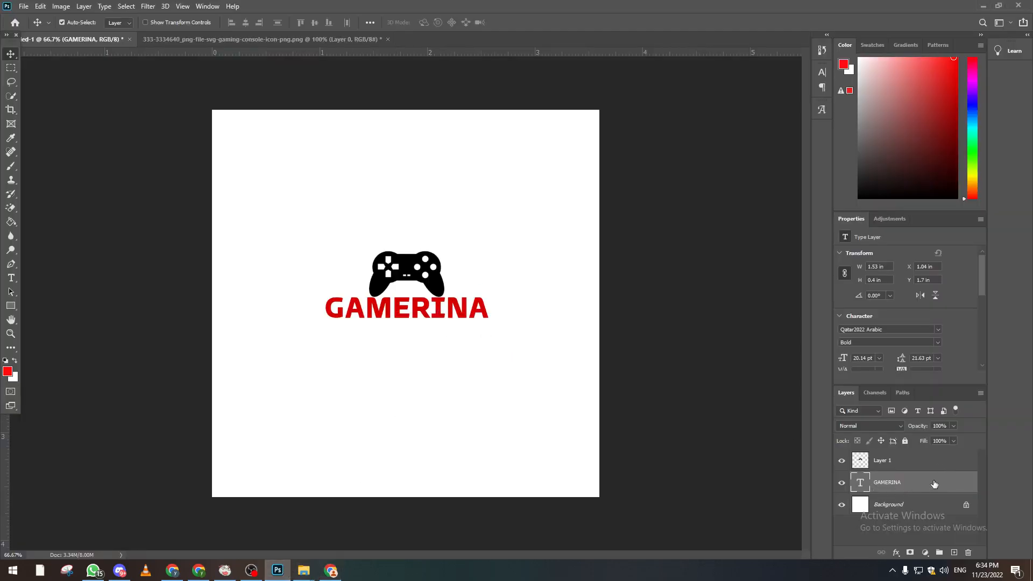
{"action": "double_click", "coordinate": [902, 449]}
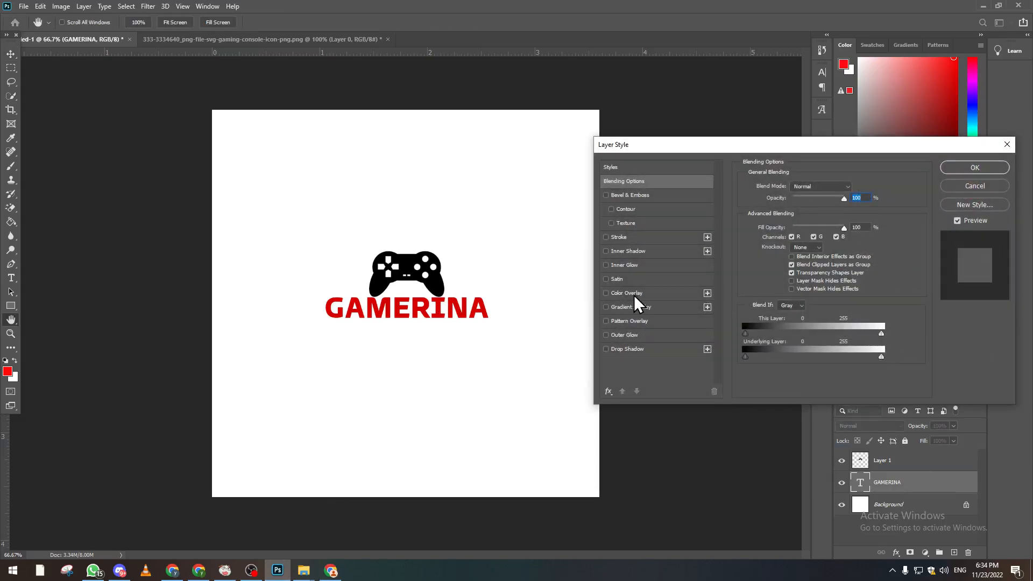
{"action": "left_click", "coordinate": [624, 295]}
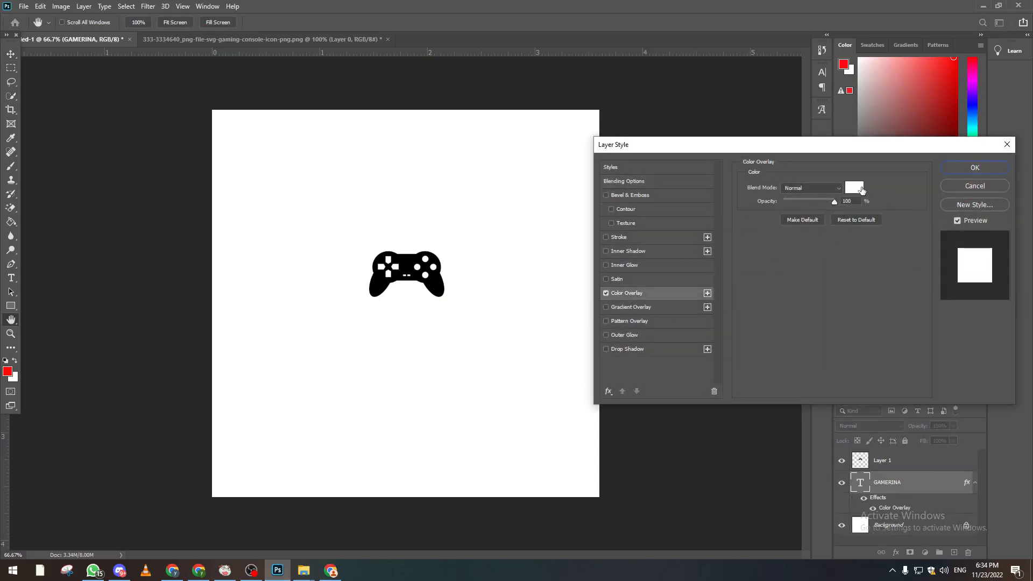
{"action": "left_click", "coordinate": [855, 187]}
{"action": "key", "text": "ctrl+v"}
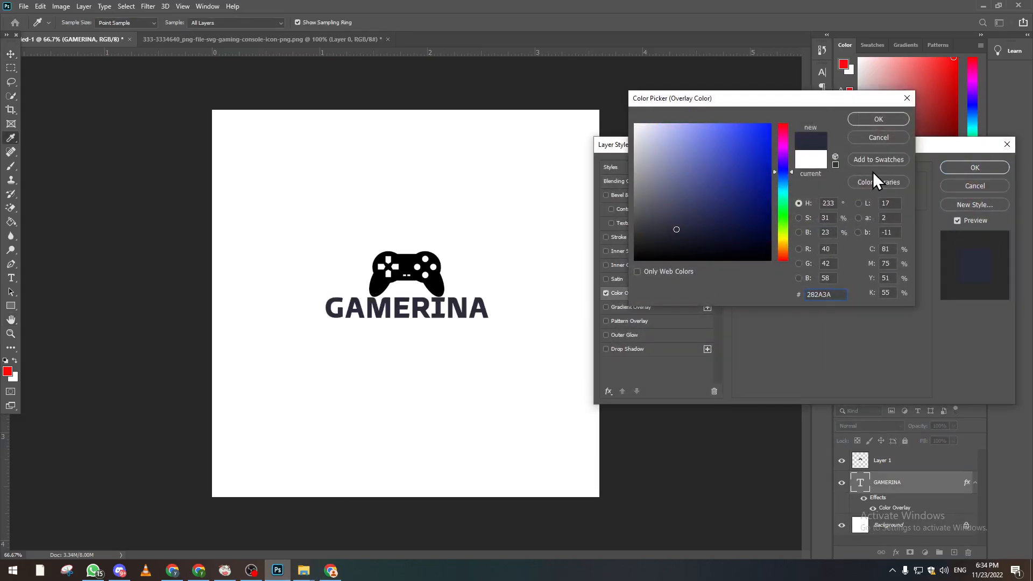
{"action": "left_click", "coordinate": [884, 118]}
{"action": "left_click", "coordinate": [968, 167]}
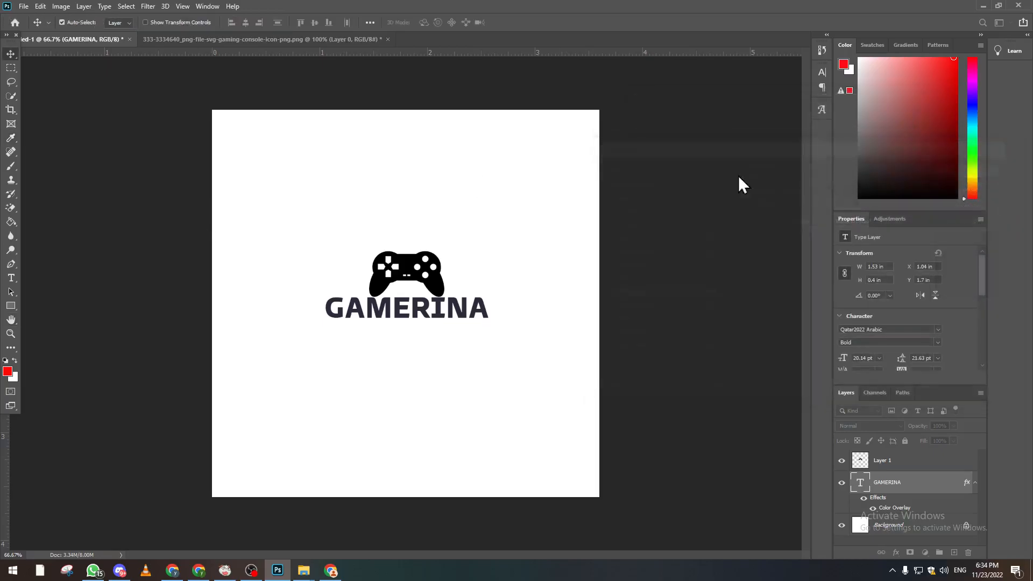
Scale the controller icon down to about 0.55 in wide, keeping it just above the name.
{"action": "left_click", "coordinate": [405, 276]}
{"action": "key", "text": "ctrl+t"}
{"action": "left_click_drag", "start_coordinate": [440, 253], "coordinate": [412, 279]}
{"action": "key", "text": "Return"}
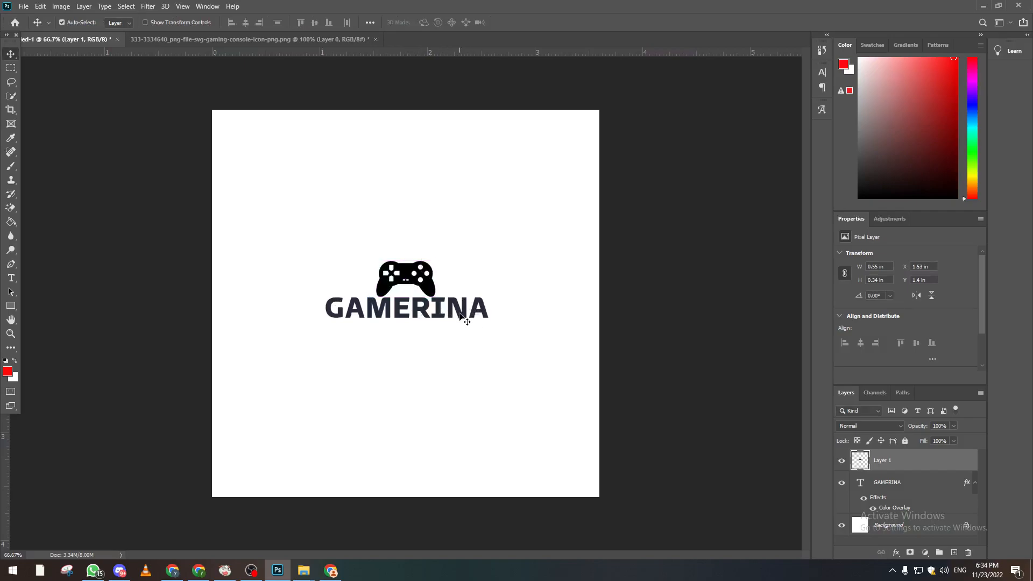
Scale the GAMERINA text down to about 1.17 in wide and keep it centered under the controller.
{"action": "left_click", "coordinate": [440, 311]}
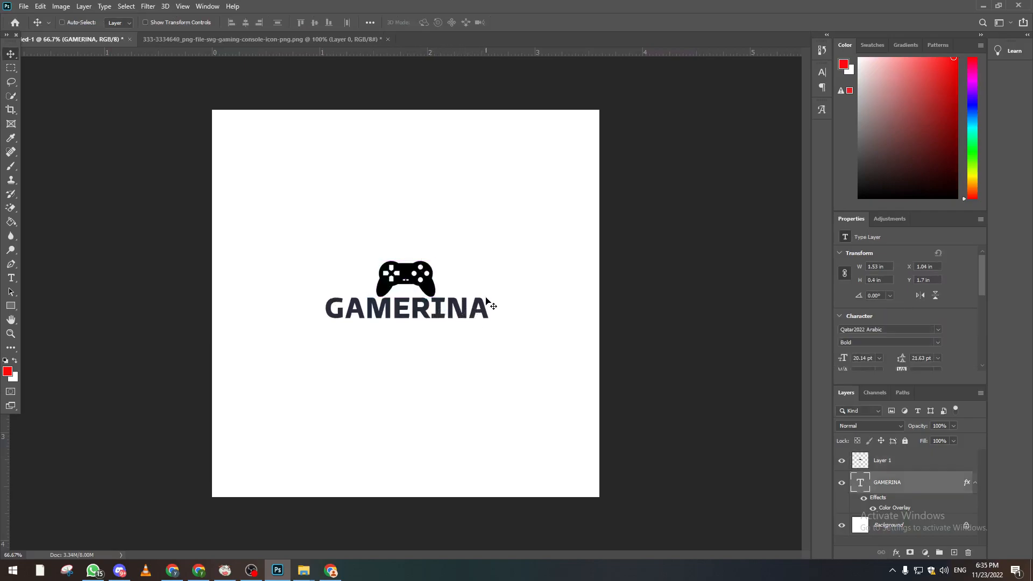
{"action": "key", "text": "ctrl+t"}
{"action": "left_click_drag", "start_coordinate": [489, 293], "coordinate": [436, 311]}
{"action": "key", "text": "Return"}
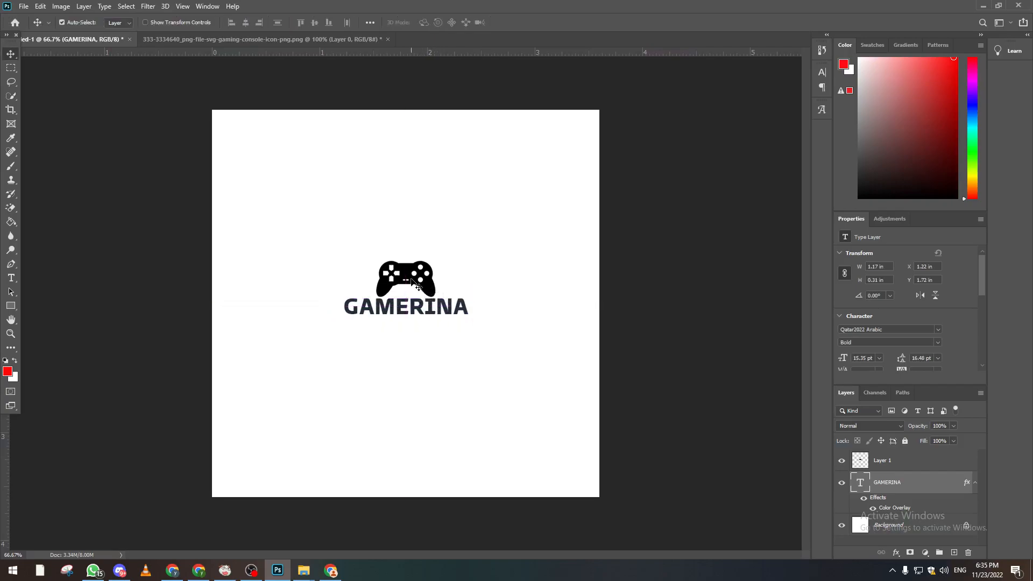
Shrink the controller to about 0.4 in wide and move it centrally below the GAMERINA text.
{"action": "left_click", "coordinate": [419, 287]}
{"action": "key", "text": "ctrl+t"}
{"action": "left_click_drag", "start_coordinate": [435, 262], "coordinate": [421, 343]}
{"action": "key", "text": "Return"}
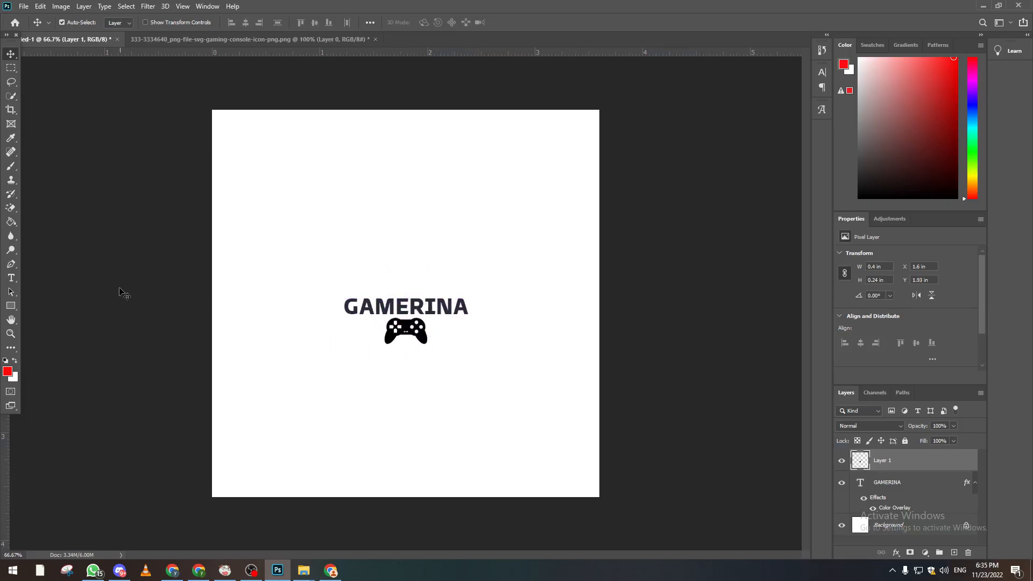
Draw a thin rectangle about 100 × 5 px under the start of the name and fill it with the recently used dark navy.
{"action": "left_click", "coordinate": [11, 306]}
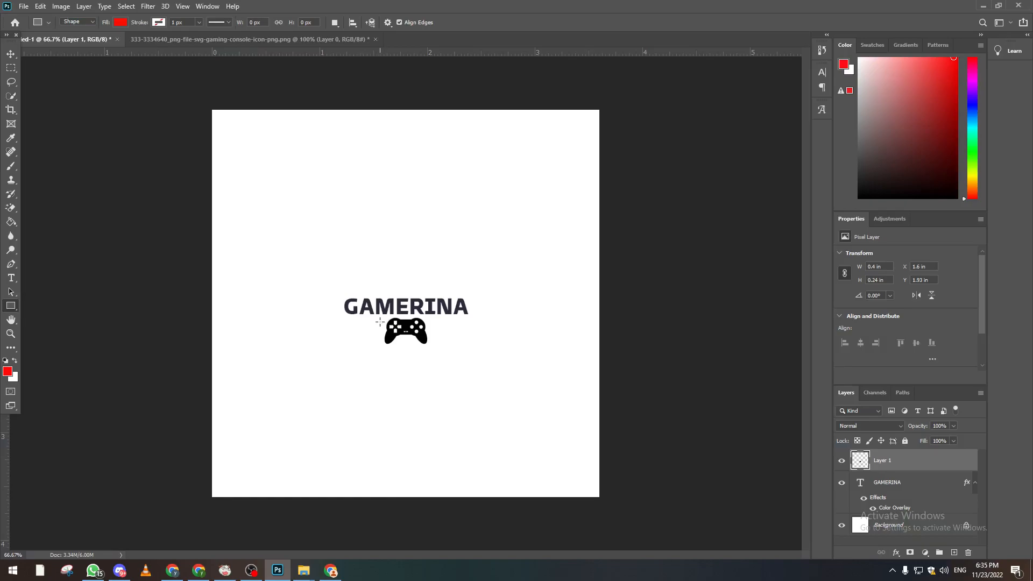
{"action": "left_click_drag", "start_coordinate": [383, 319], "coordinate": [347, 318]}
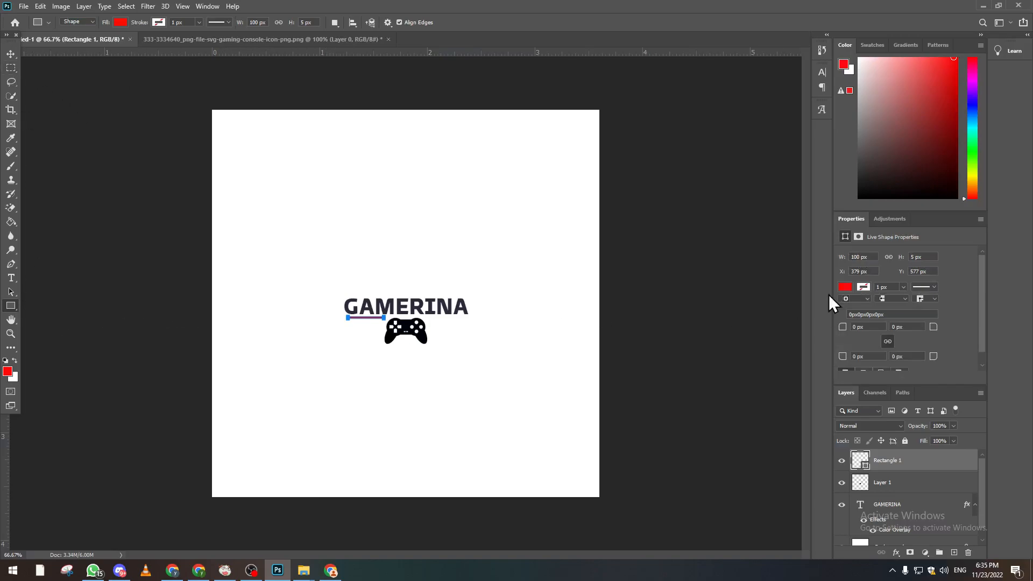
{"action": "left_click", "coordinate": [844, 288]}
{"action": "left_click", "coordinate": [847, 344]}
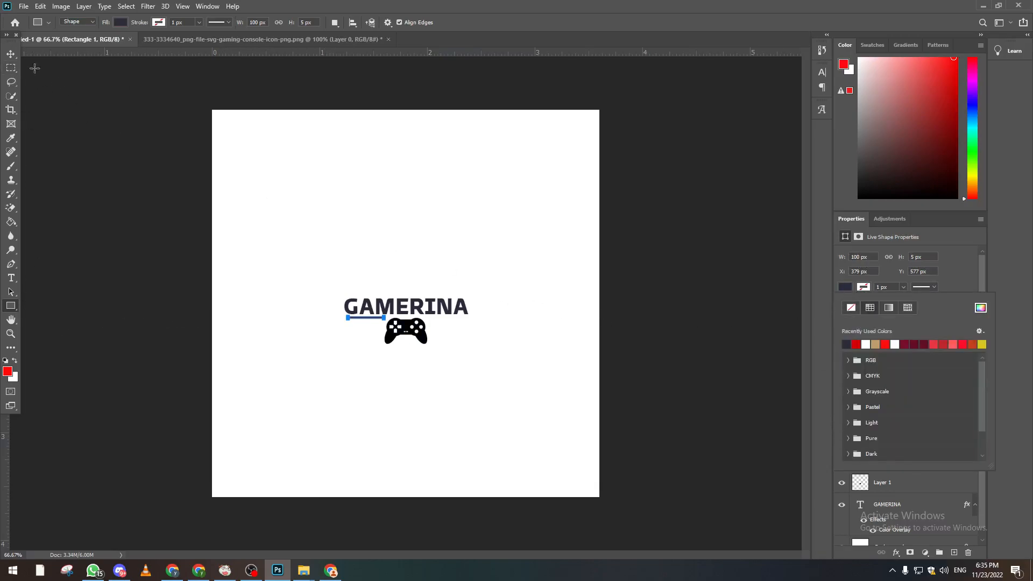
Duplicate the thin rectangle and place the copy under the end of the name, on the controller's other side.
{"action": "left_click", "coordinate": [11, 54]}
{"action": "key", "text": "ctrl+j"}
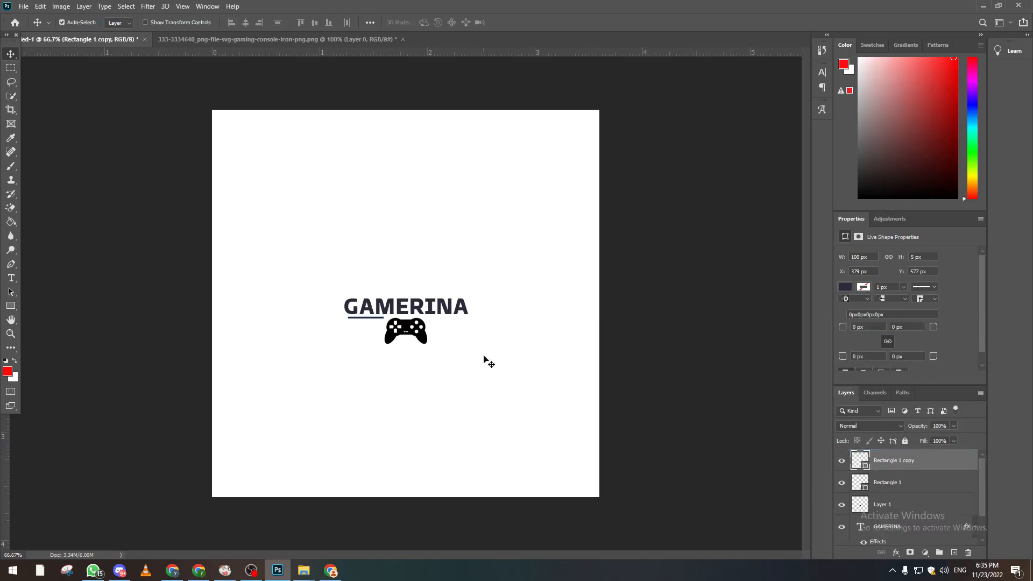
{"action": "left_click_drag", "start_coordinate": [381, 319], "coordinate": [465, 318]}
Set the fill of the copied rectangle to black, 000000.
{"action": "left_click", "coordinate": [846, 287]}
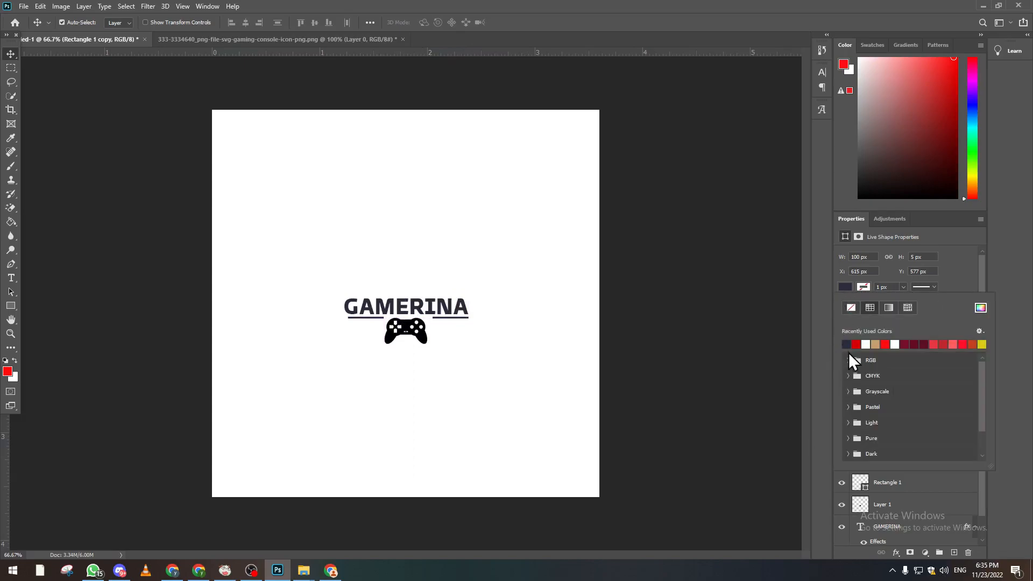
{"action": "left_click", "coordinate": [978, 308]}
{"action": "left_click", "coordinate": [636, 260]}
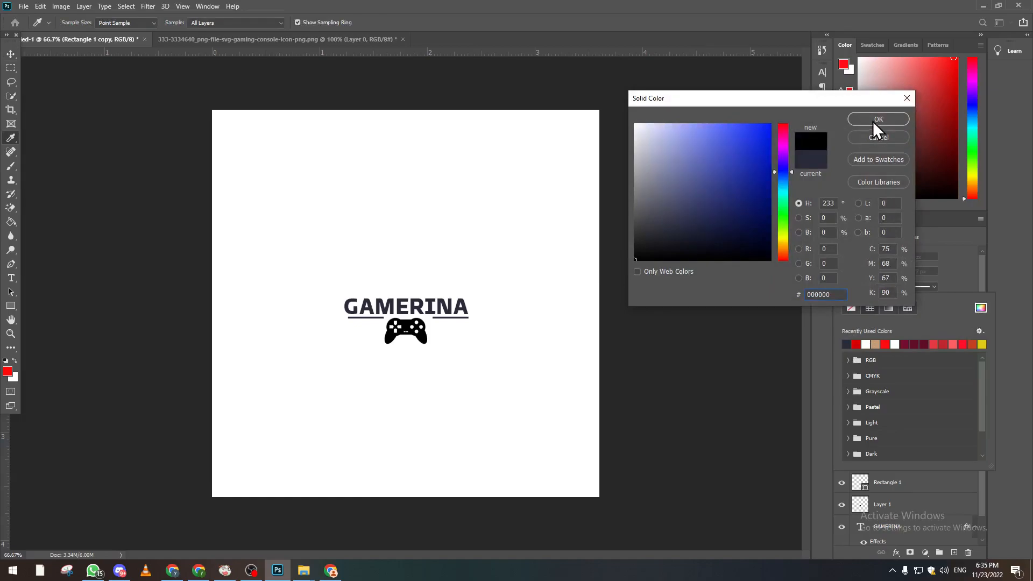
{"action": "left_click", "coordinate": [873, 120]}
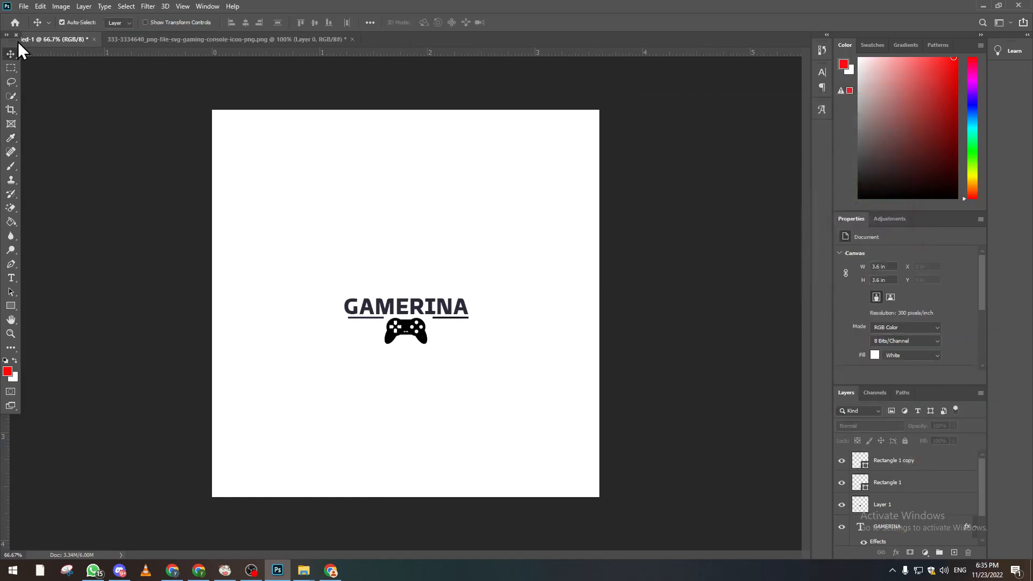
Stretch the line under the start of the name outward to about 110 px wide, flush with the letter G.
{"action": "left_click", "coordinate": [354, 318]}
{"action": "key", "text": "ctrl+t"}
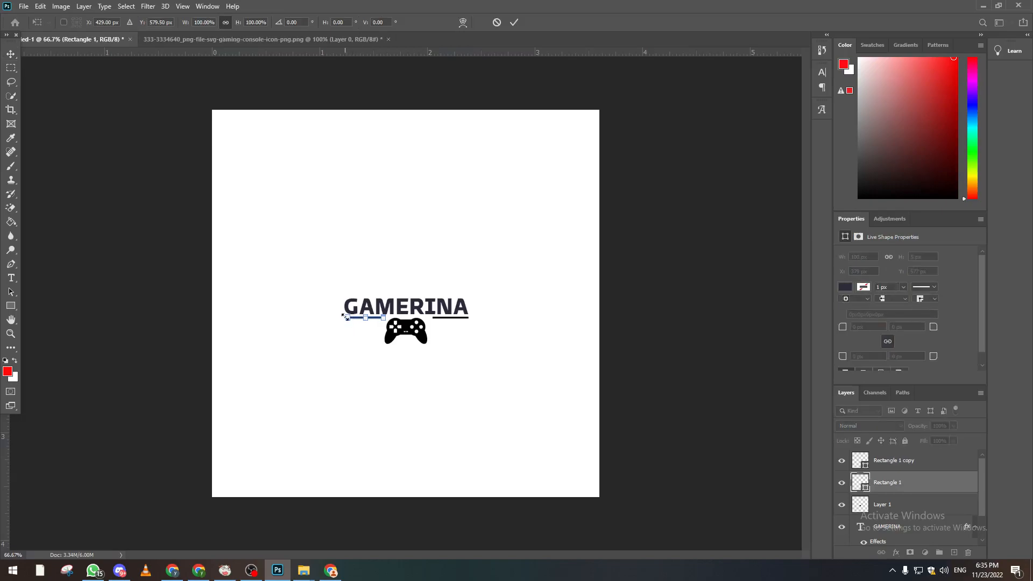
{"action": "left_click_drag", "start_coordinate": [345, 318], "coordinate": [342, 318]}
{"action": "key", "text": "Return"}
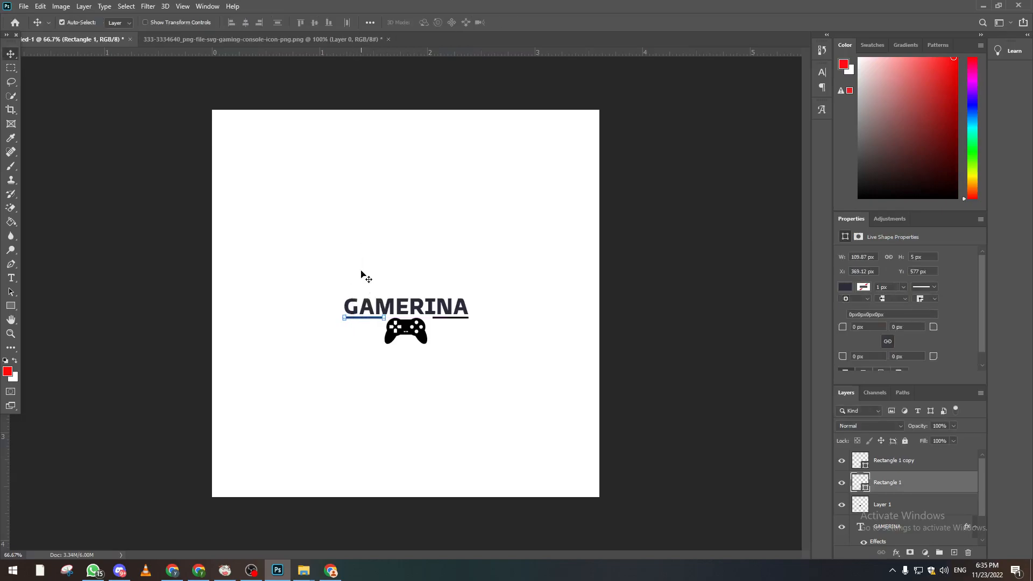
{"action": "left_click", "coordinate": [143, 308]}
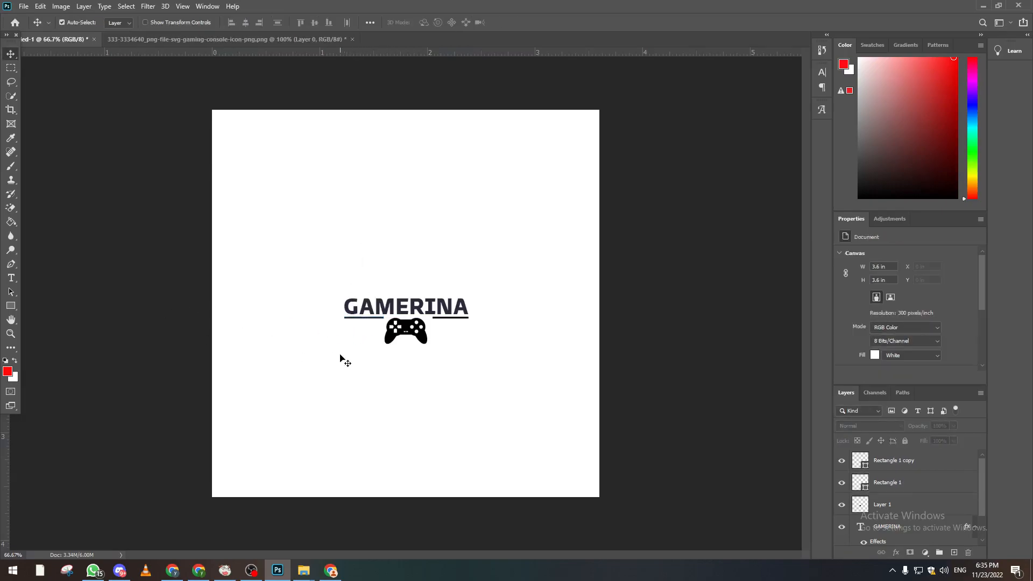
Stretch the inner end of the line under the end of the name slightly towards the controller.
{"action": "left_click", "coordinate": [440, 319]}
{"action": "key", "text": "ctrl+t"}
{"action": "left_click_drag", "start_coordinate": [431, 319], "coordinate": [426, 318]}
{"action": "key", "text": "Return"}
{"action": "left_click", "coordinate": [100, 329]}
Add a red text layer reading VLOGS beside the logo.
{"action": "key", "text": "t"}
{"action": "left_click", "coordinate": [240, 348]}
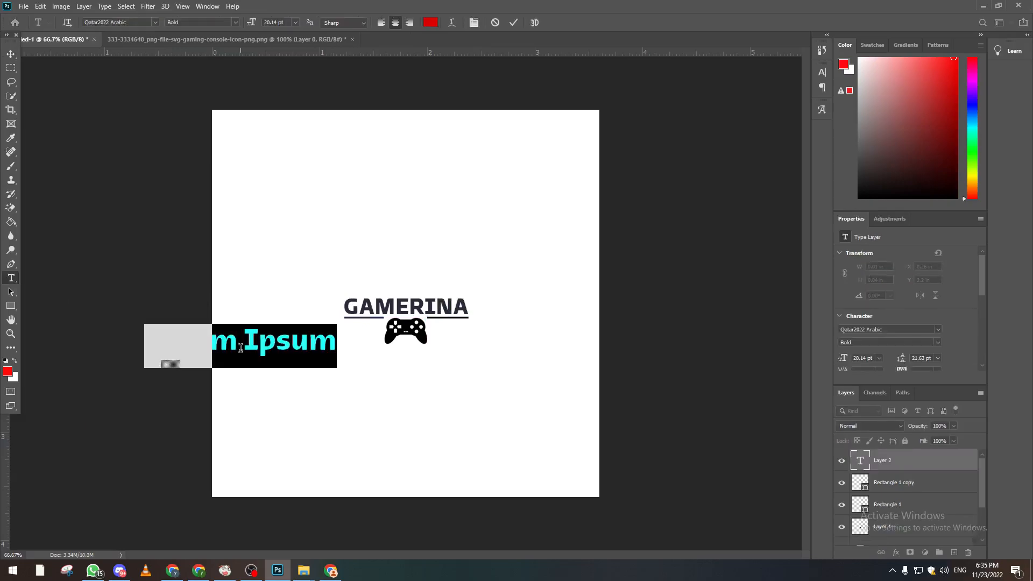
{"action": "type", "text": "VM"}
{"action": "key", "text": "BackSpace"}
{"action": "type", "text": "L"}
{"action": "key", "text": "BackSpace"}
{"action": "type", "text": "lo"}
{"action": "key", "text": "BackSpace"}
{"action": "key", "text": "BackSpace"}
{"action": "type", "text": "LOGS"}
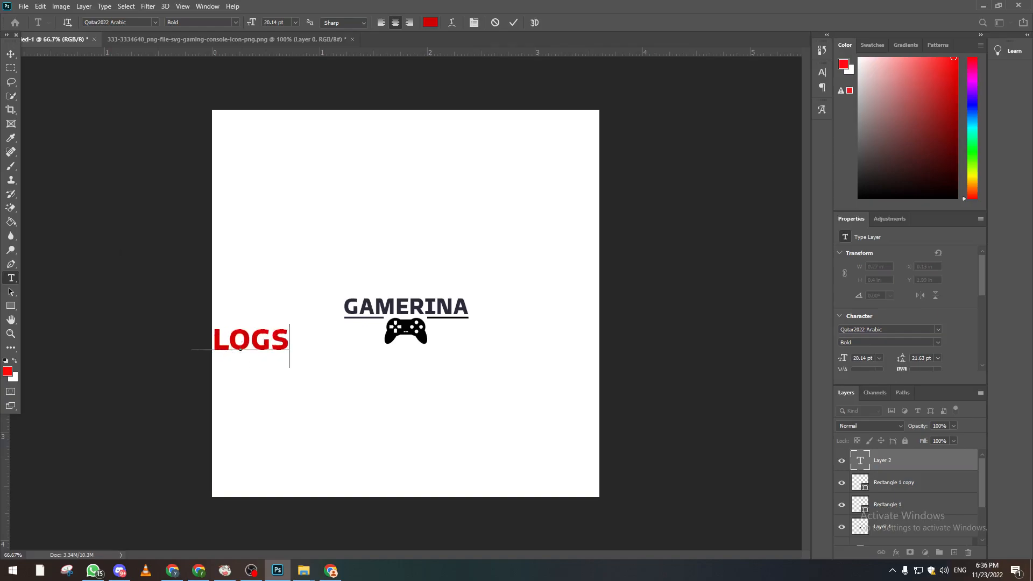
{"action": "left_click", "coordinate": [16, 55]}
Shrink the VLOGS text to about 0.32 in wide and place it under the line beneath the start of the name.
{"action": "key", "text": "ctrl+t"}
{"action": "left_click_drag", "start_coordinate": [292, 322], "coordinate": [377, 328]}
{"action": "key", "text": "Return"}
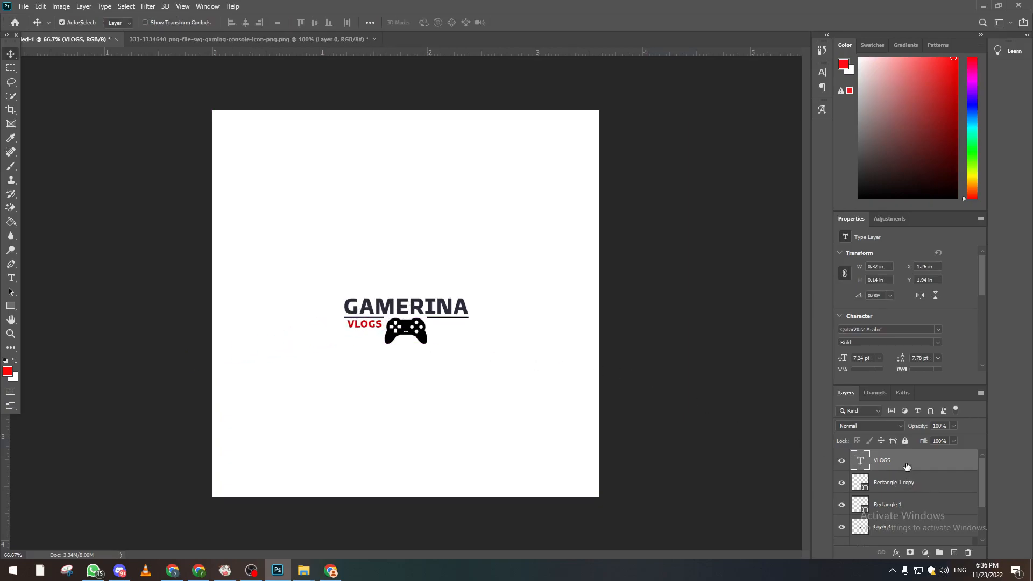
Duplicate the VLOGS text under the line on the controller's other side and change the copy's wording to GAMES.
{"action": "key", "text": "ctrl+j"}
{"action": "left_click_drag", "start_coordinate": [381, 326], "coordinate": [463, 327]}
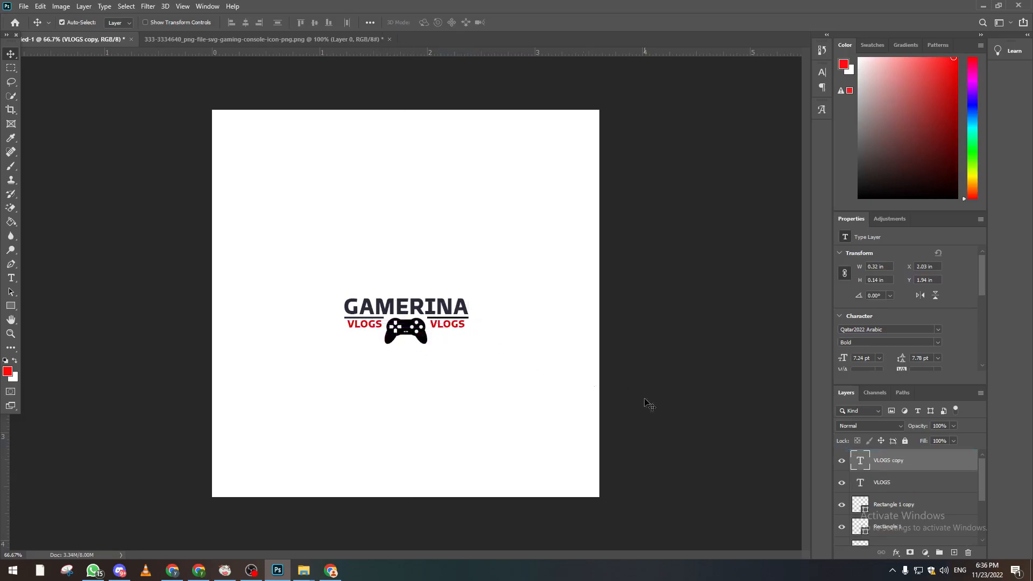
{"action": "double_click", "coordinate": [860, 460]}
{"action": "type", "text": "ga"}
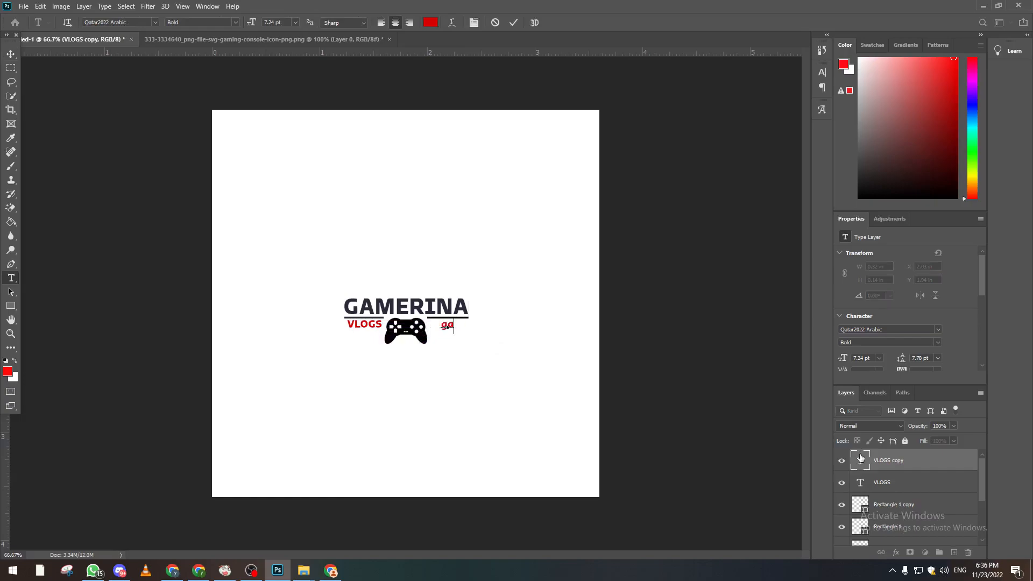
{"action": "type", "text": "mes"}
{"action": "key", "text": "BackSpace"}
{"action": "key", "text": "BackSpace"}
{"action": "key", "text": "BackSpace"}
{"action": "key", "text": "BackSpace"}
{"action": "type", "text": "ames"}
{"action": "key", "text": "ctrl+Return"}
{"action": "key", "text": "v"}
{"action": "left_click", "coordinate": [923, 492]}
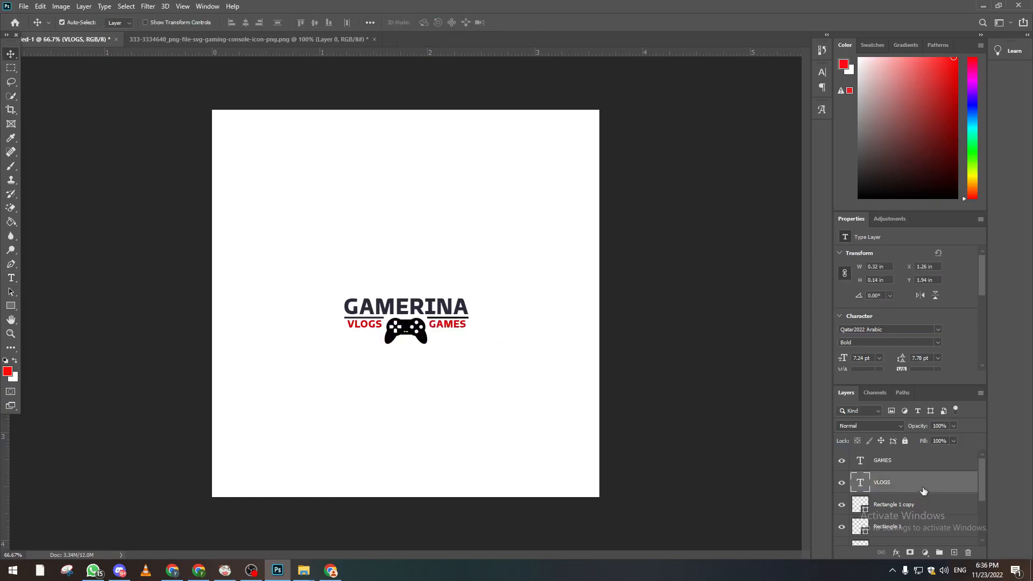
{"action": "left_click", "coordinate": [915, 466], "text": "ctrl"}
{"action": "right_click", "coordinate": [921, 455]}
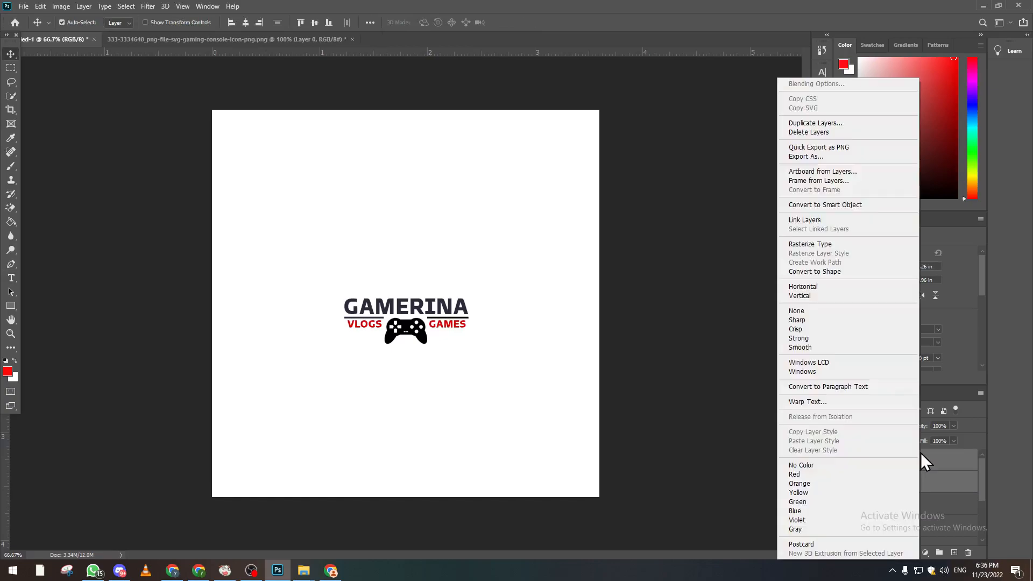
{"action": "left_click", "coordinate": [958, 459]}
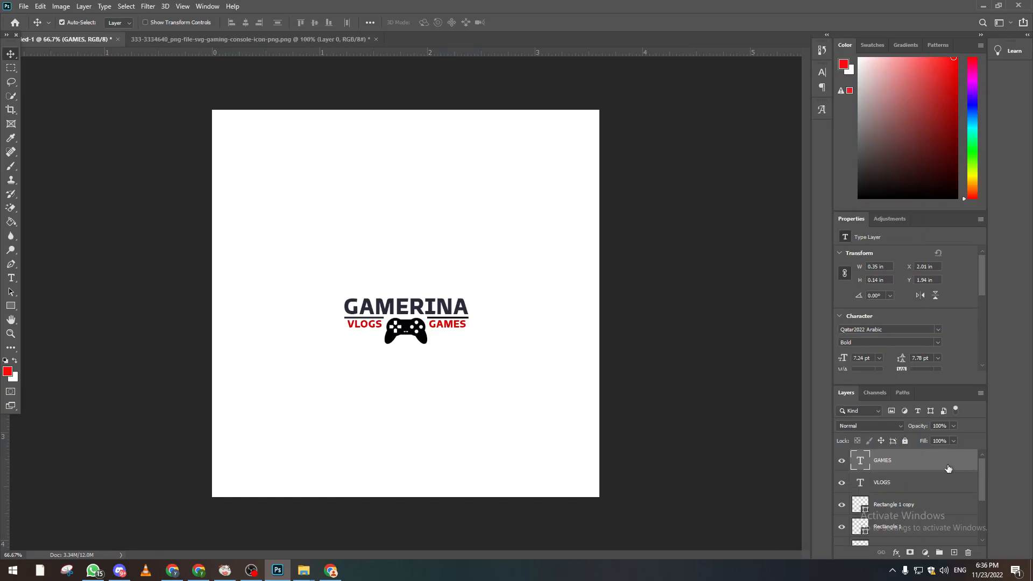
Add a dark navy Color Overlay at 100% opacity to the GAMES text layer.
{"action": "double_click", "coordinate": [932, 468]}
{"action": "left_click", "coordinate": [626, 292]}
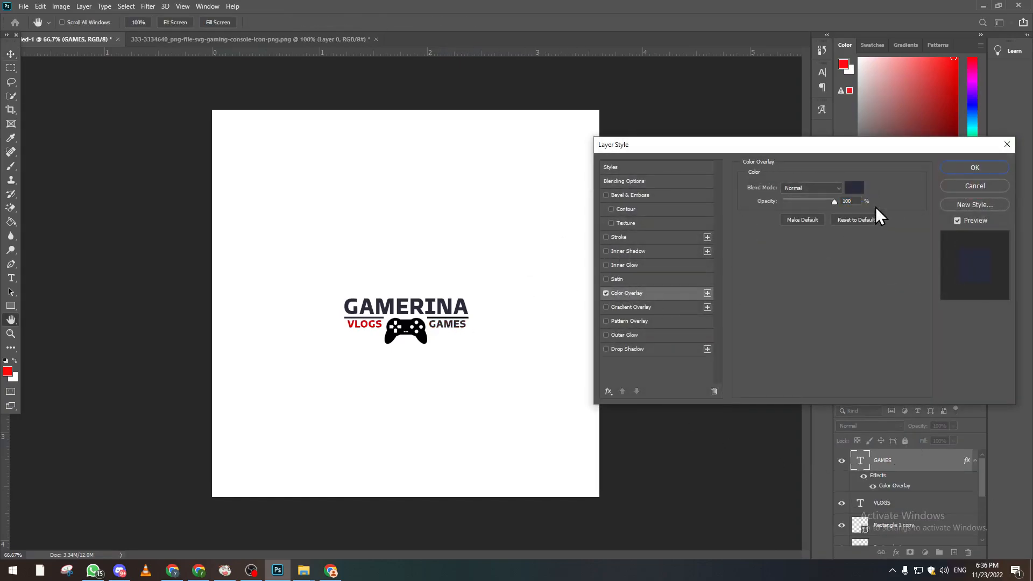
{"action": "left_click", "coordinate": [974, 168]}
Give the VLOGS text layer a Color Overlay in 735F32, copying the code from the black, navy and gold palette on Color Hunt.
{"action": "left_click", "coordinate": [937, 501]}
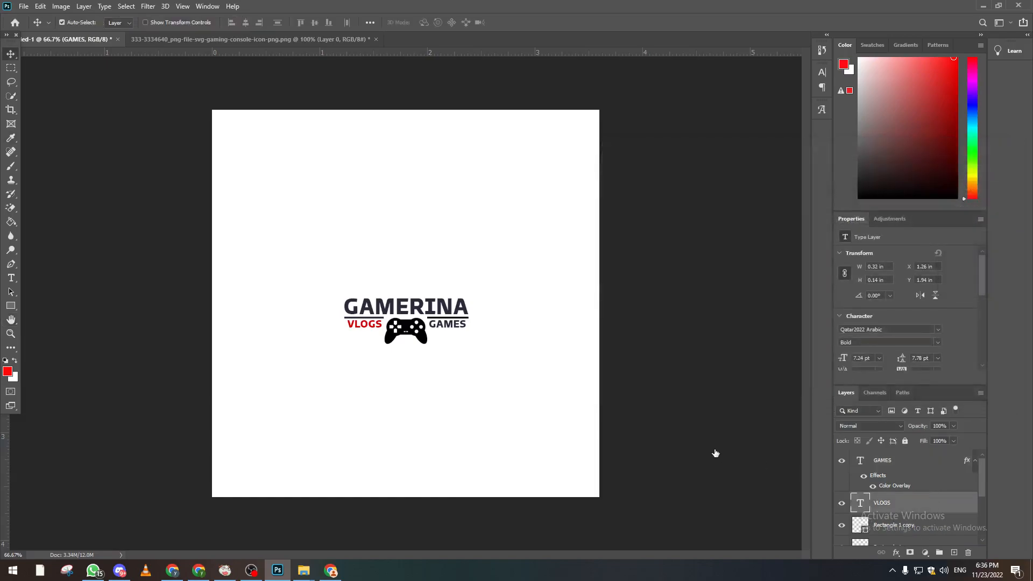
{"action": "left_click", "coordinate": [634, 295]}
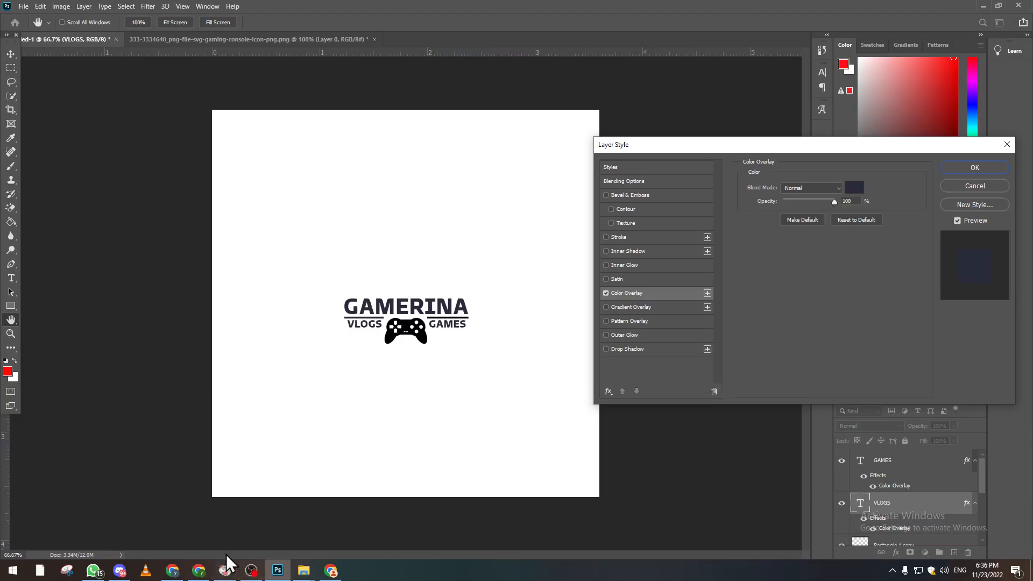
{"action": "left_click", "coordinate": [331, 569]}
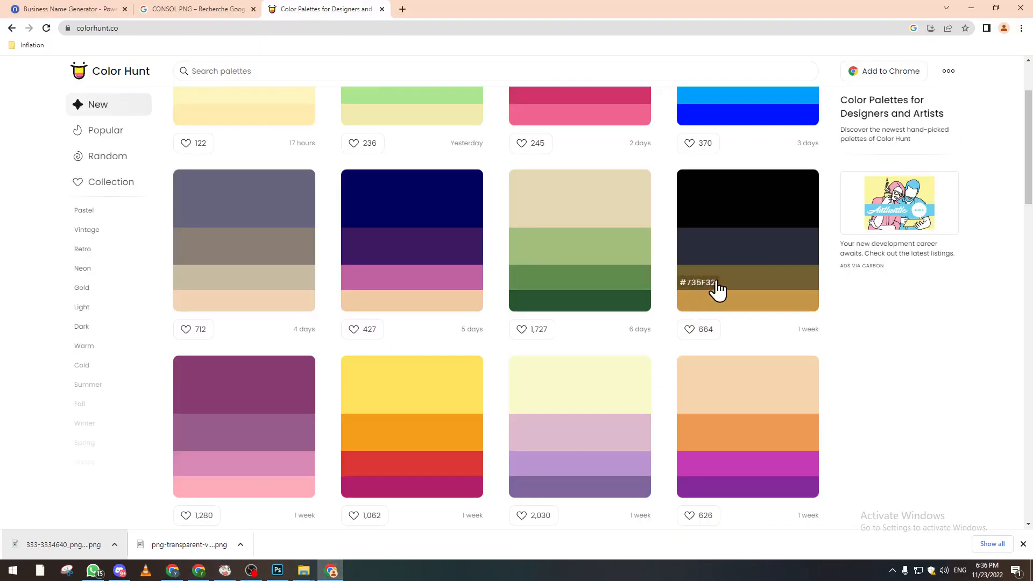
{"action": "left_click", "coordinate": [278, 569]}
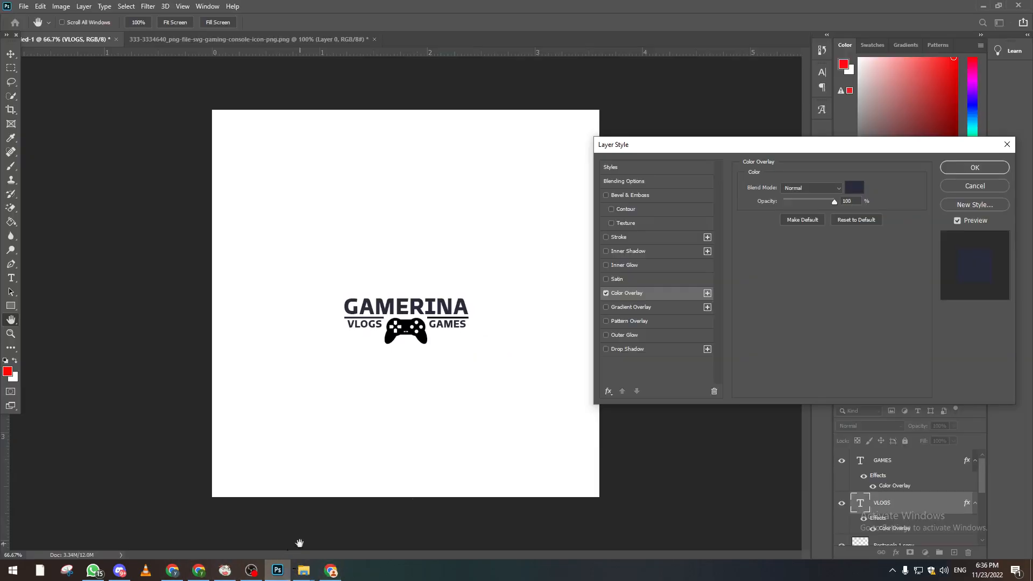
{"action": "left_click", "coordinate": [862, 186]}
{"action": "key", "text": "ctrl+v"}
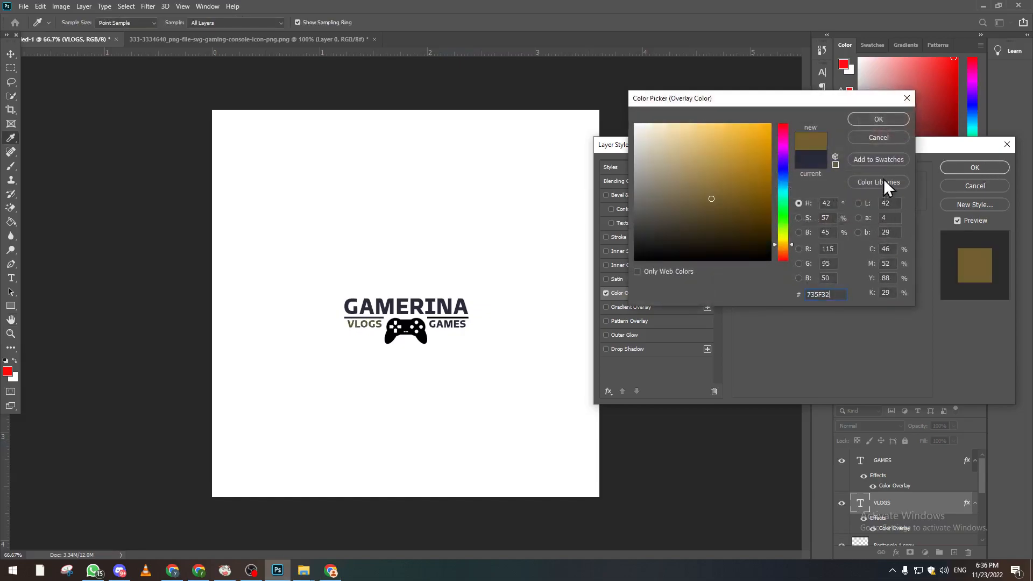
{"action": "left_click", "coordinate": [869, 120]}
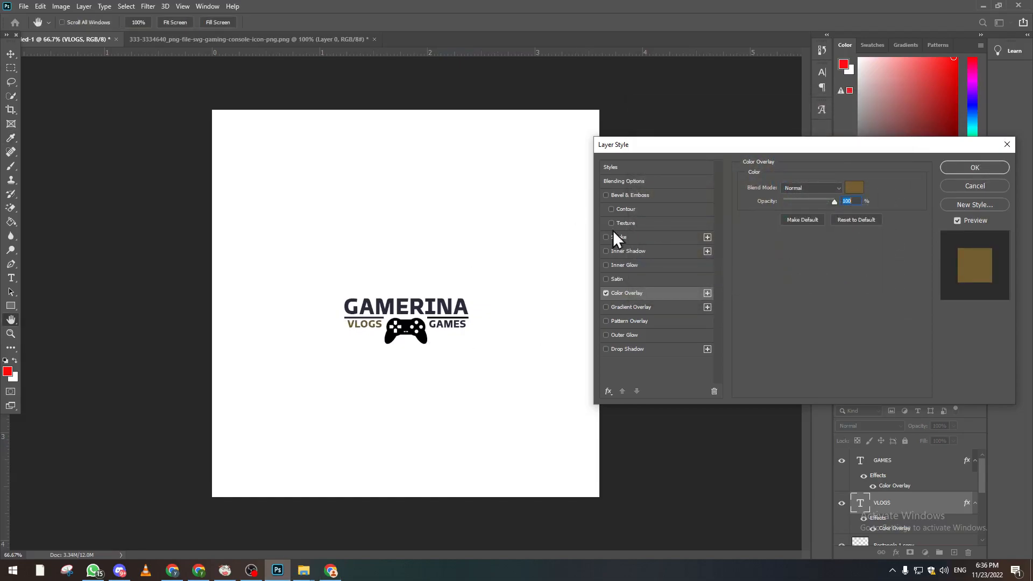
{"action": "left_click", "coordinate": [975, 167]}
Set the GAMES text layer's Color Overlay to the same brown, 735F32.
{"action": "left_click", "coordinate": [947, 485]}
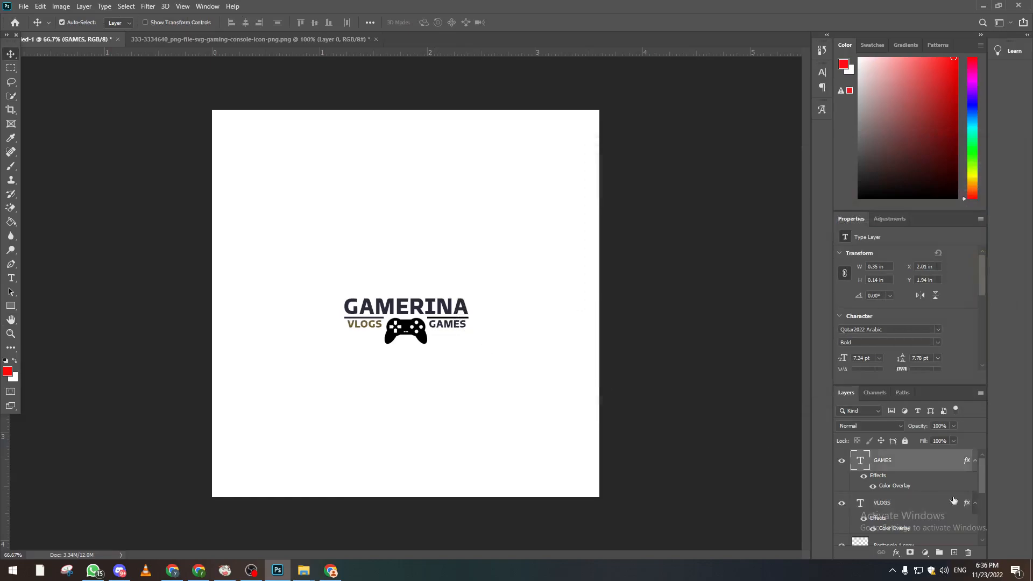
{"action": "left_click", "coordinate": [638, 292]}
{"action": "left_click", "coordinate": [852, 187]}
{"action": "key", "text": "ctrl+v"}
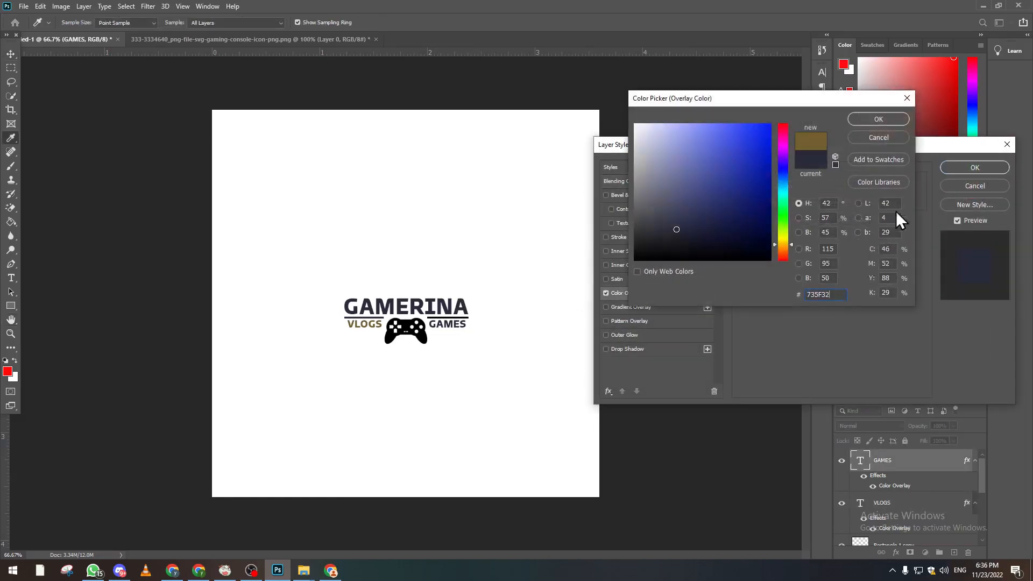
{"action": "left_click", "coordinate": [889, 118]}
{"action": "left_click", "coordinate": [975, 167]}
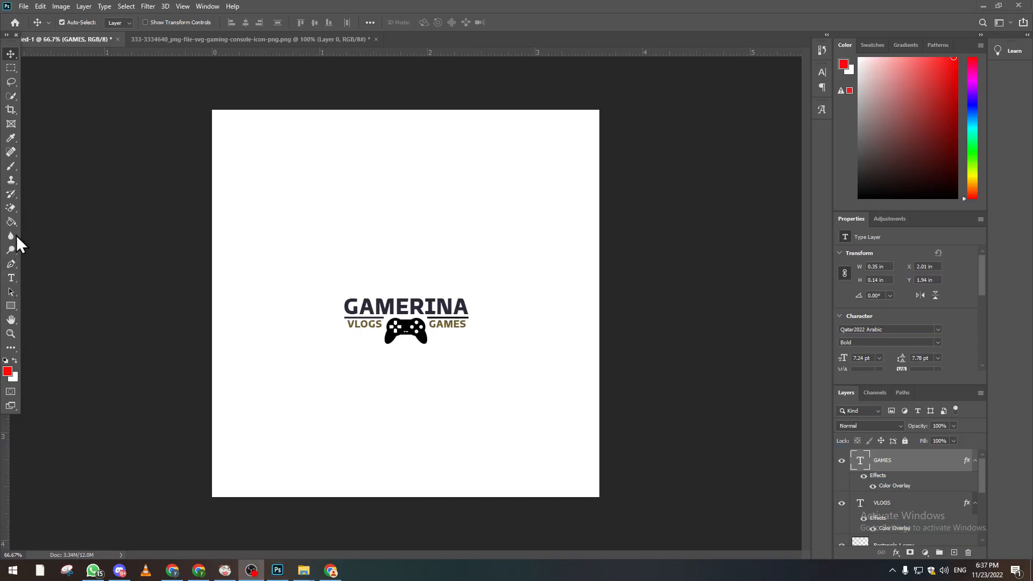
Hide the white Background layer and select the GAMERINA text layer.
{"action": "left_click_drag", "start_coordinate": [983, 486], "coordinate": [986, 531]}
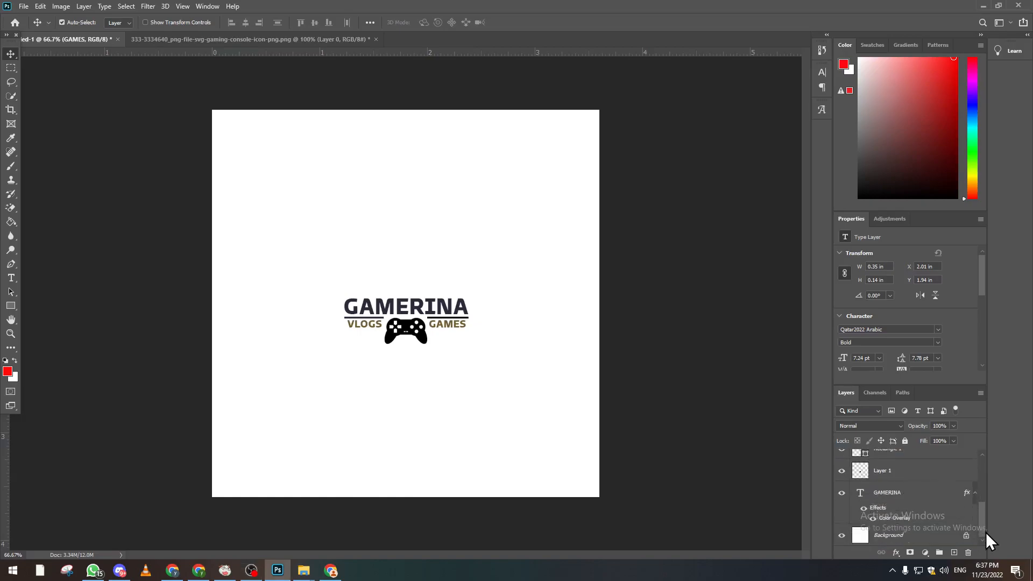
{"action": "left_click", "coordinate": [843, 537]}
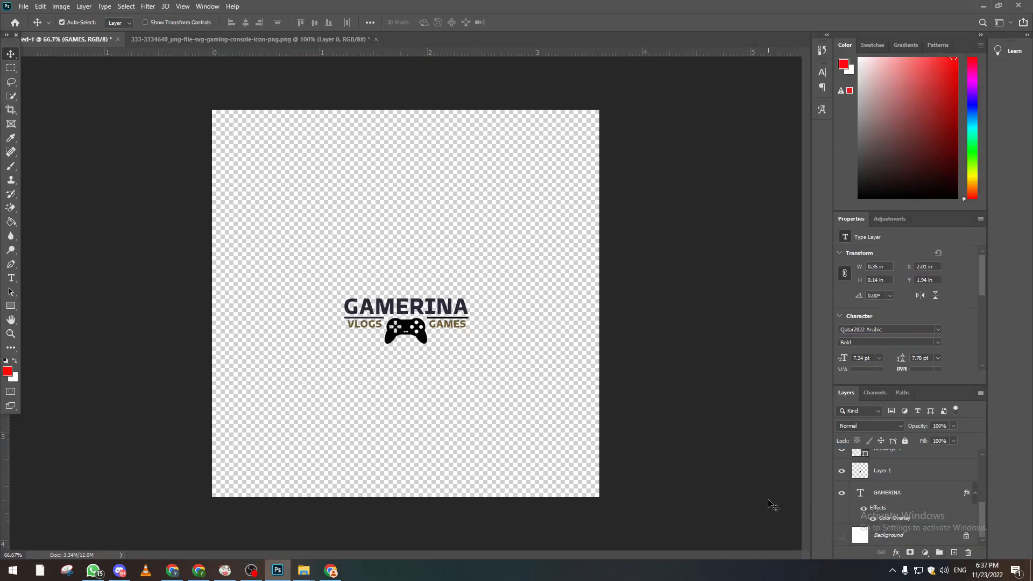
{"action": "left_click_drag", "start_coordinate": [982, 512], "coordinate": [983, 503]}
{"action": "left_click", "coordinate": [923, 513]}
Select a rectangular area closely around the whole logo and crop the canvas to it.
{"action": "left_click", "coordinate": [11, 68]}
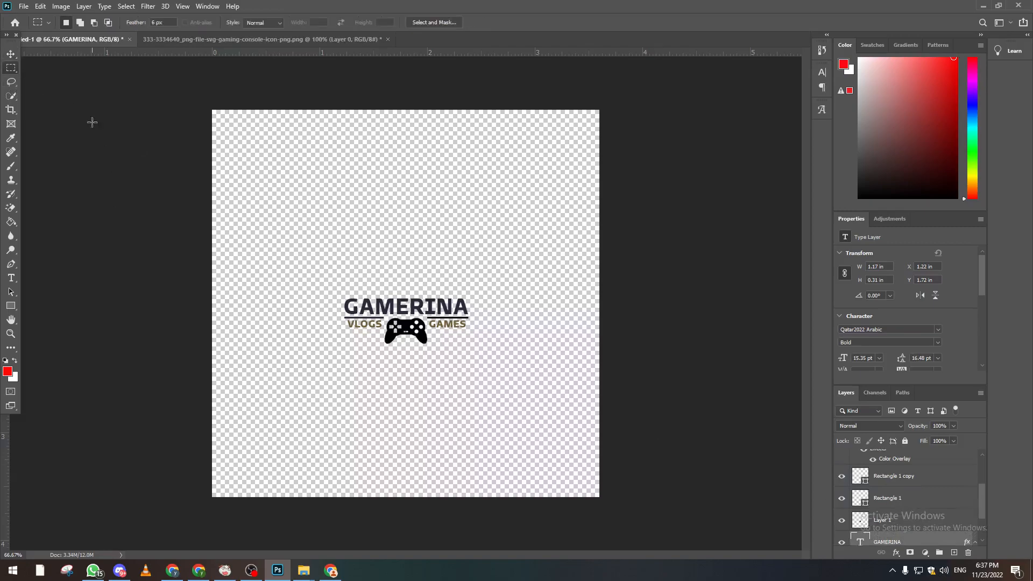
{"action": "left_click_drag", "start_coordinate": [331, 285], "coordinate": [479, 358]}
{"action": "left_click", "coordinate": [62, 6]}
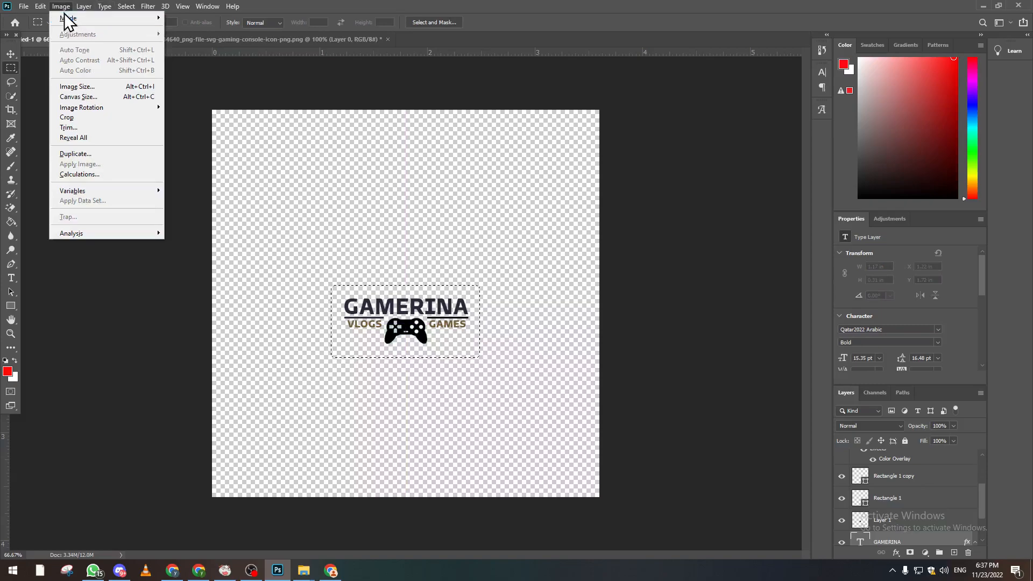
{"action": "left_click", "coordinate": [90, 116]}
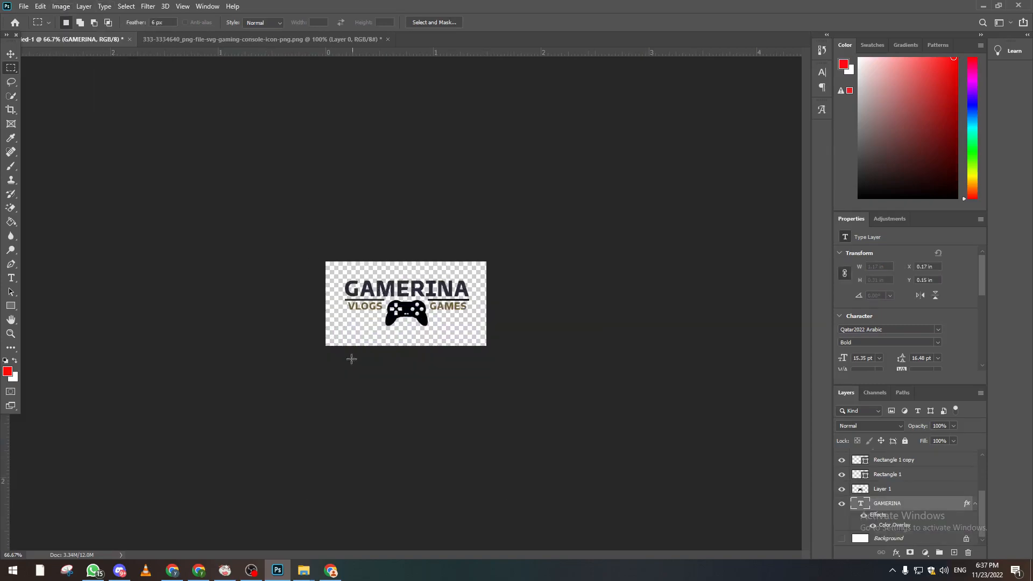
{"action": "left_click", "coordinate": [23, 7]}
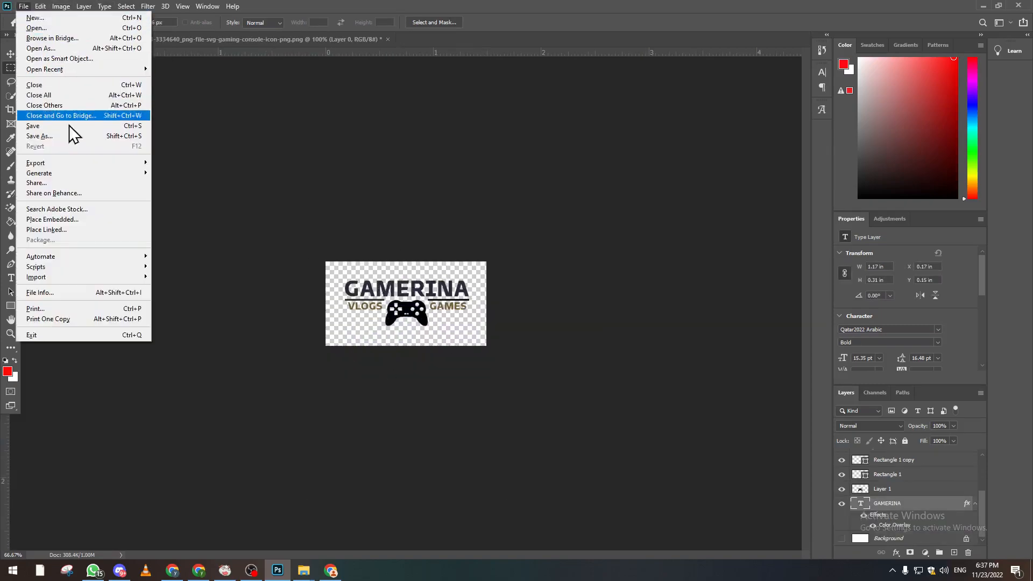
{"action": "left_click", "coordinate": [81, 48]}
{"action": "left_click", "coordinate": [1021, 7]}
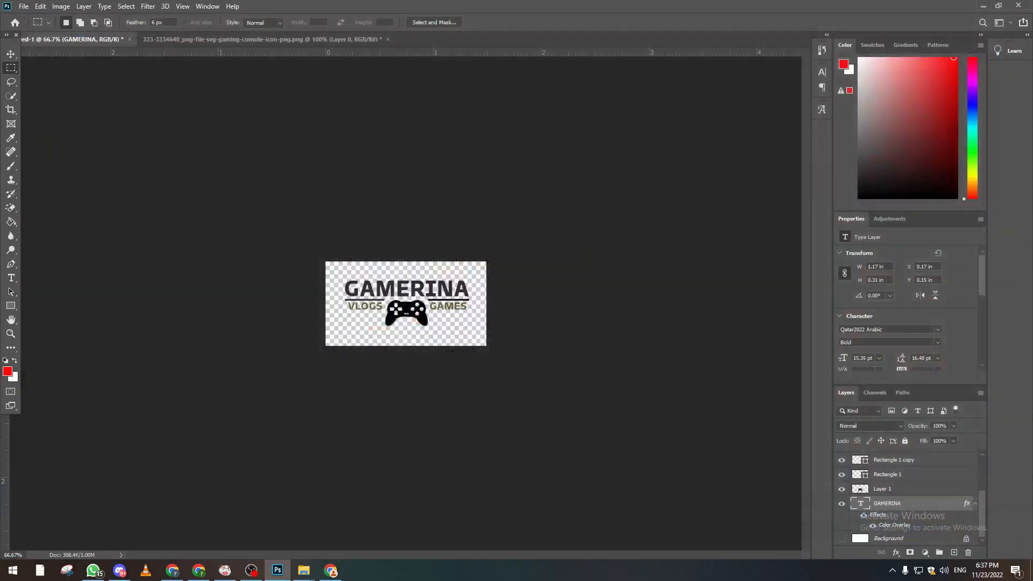
Start saving the logo on the computer with PNG as the file type, and cancel the save.
{"action": "left_click", "coordinate": [24, 7]}
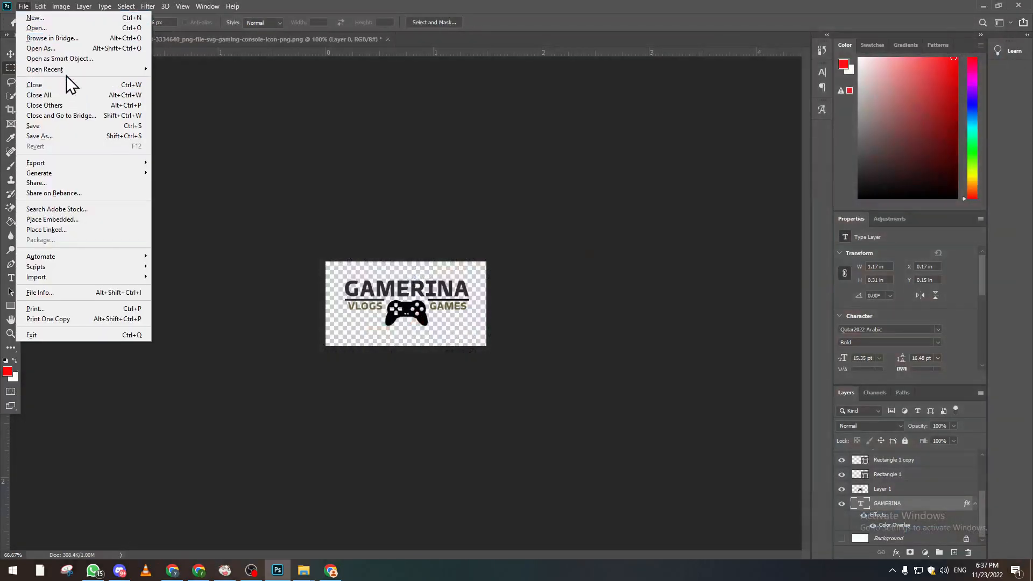
{"action": "left_click", "coordinate": [63, 125]}
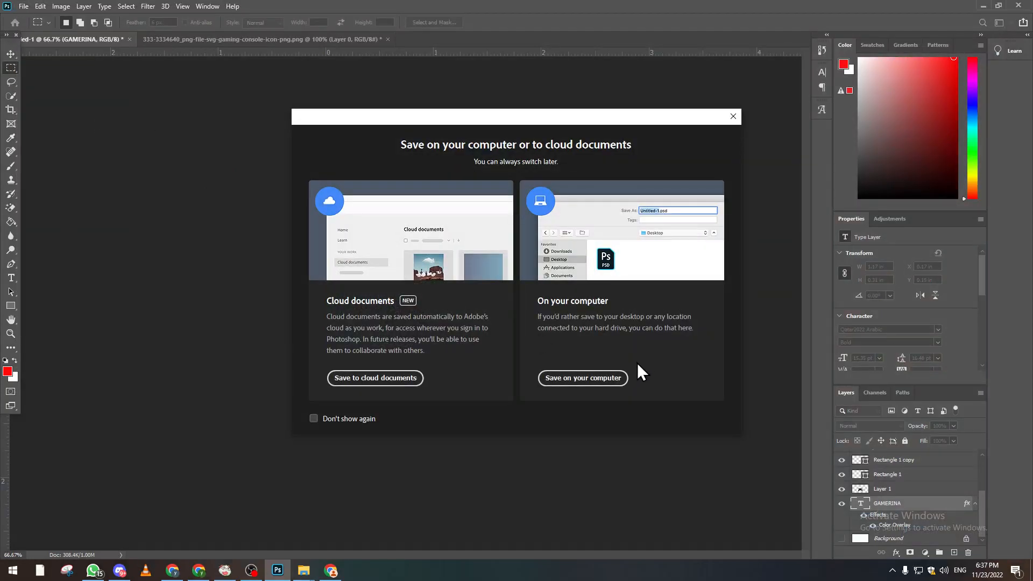
{"action": "left_click", "coordinate": [583, 378]}
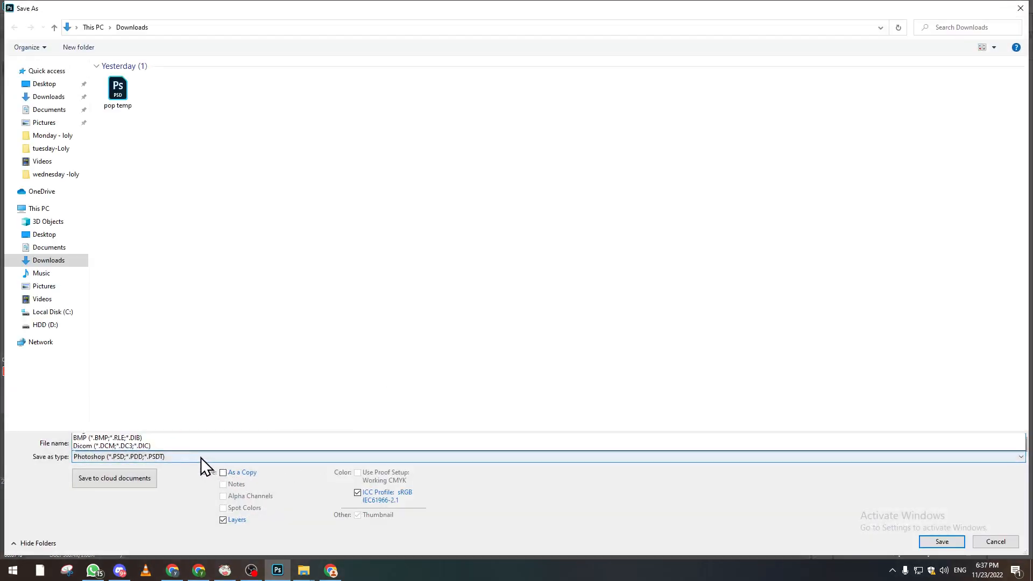
{"action": "left_click", "coordinate": [201, 457]}
{"action": "left_click", "coordinate": [177, 412]}
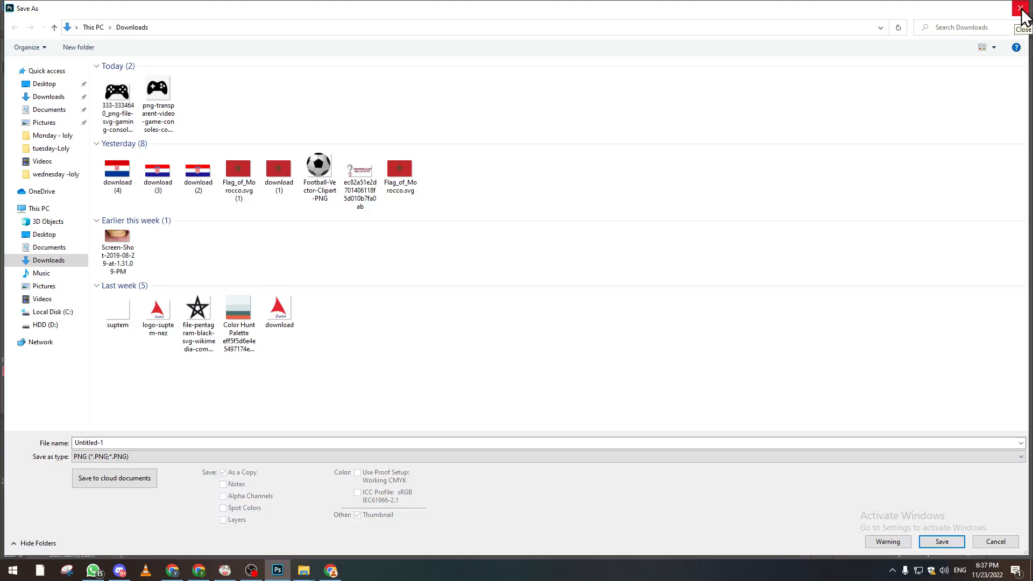
{"action": "left_click", "coordinate": [1020, 8]}
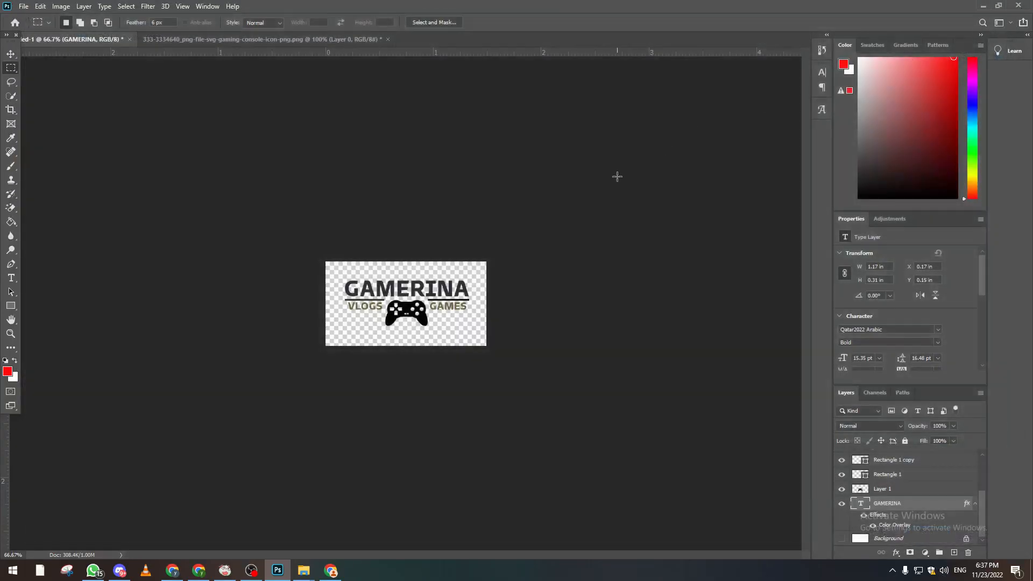